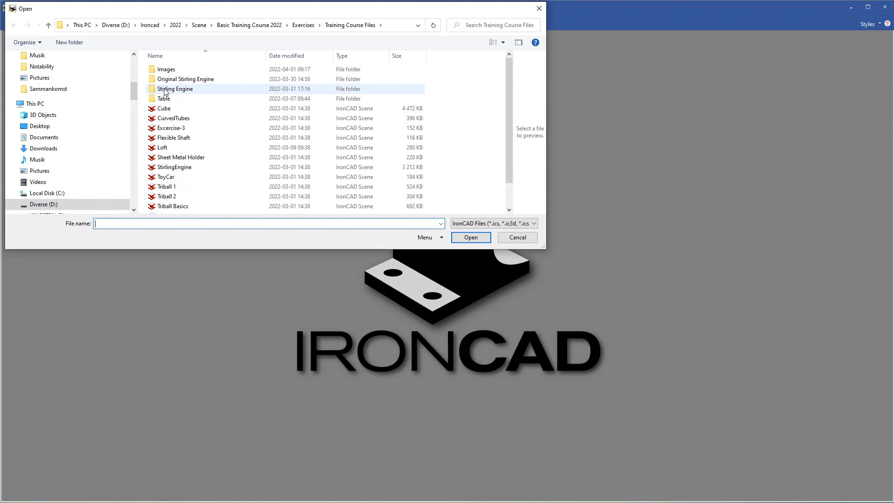
Open the Engine drawing from the Stirling Engine folder and update the views on its sheet
double_click(166, 92)
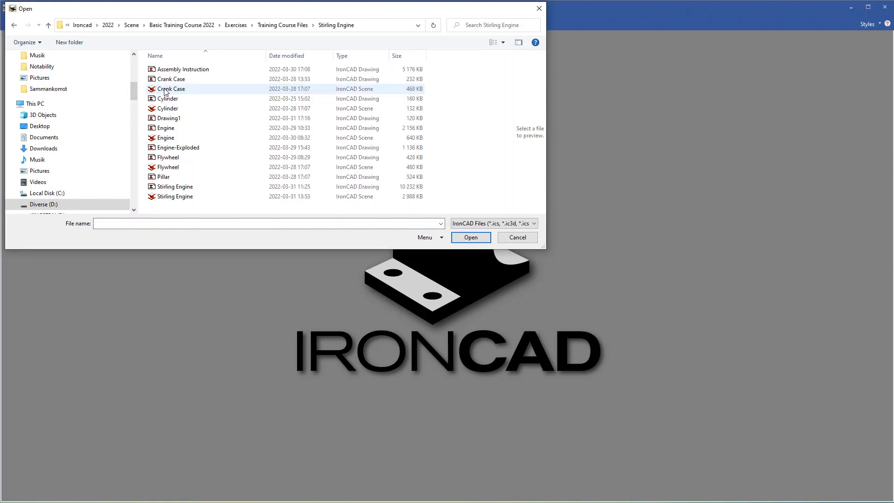
double_click(158, 131)
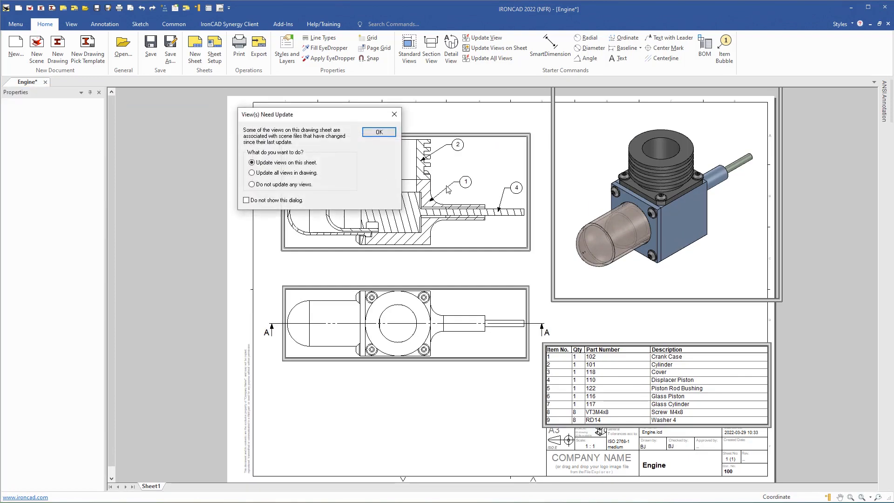
left_click(379, 132)
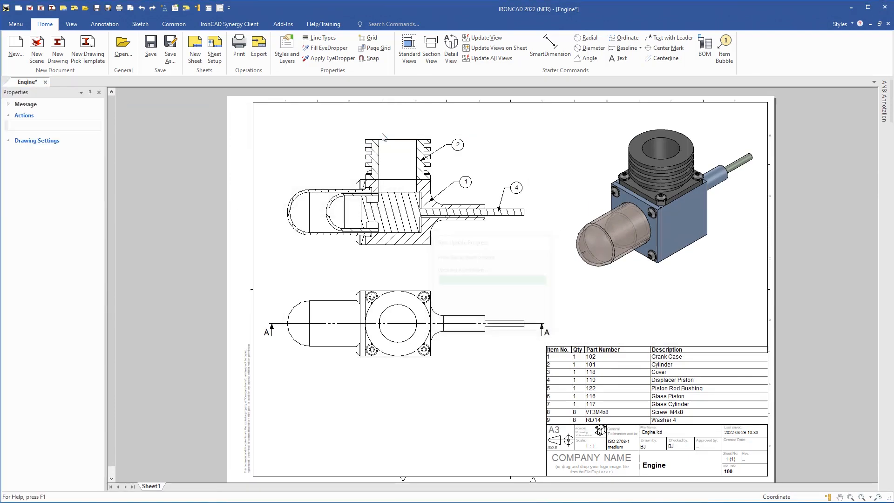
Open the bill of materials above the title block in its table editor and close it without changes
left_click(851, 497)
left_click_drag(532, 336, 779, 450)
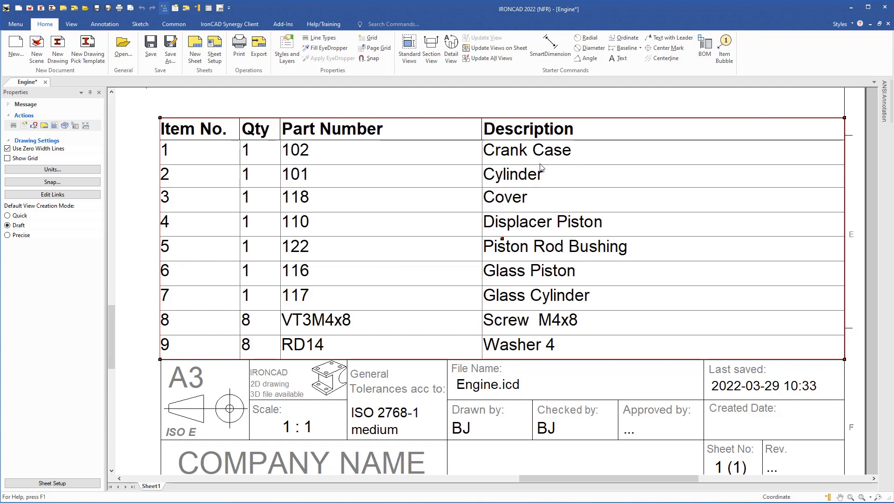
left_click(450, 192)
right_click(450, 192)
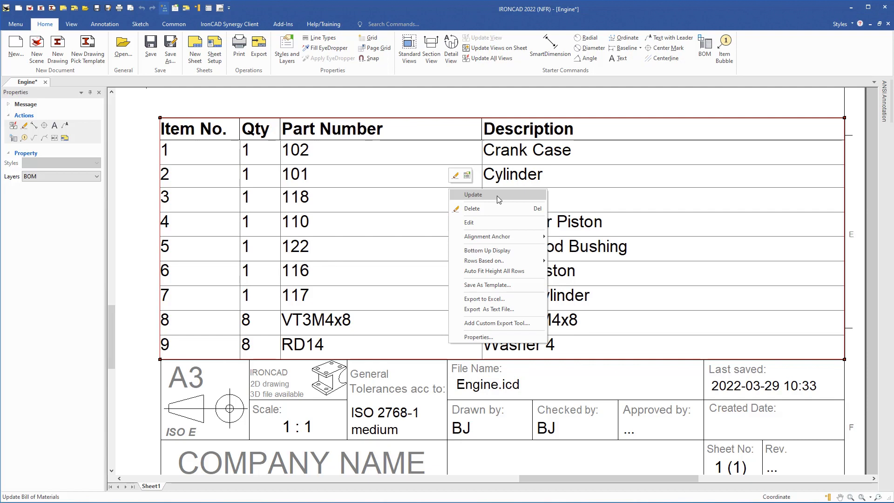
left_click(470, 223)
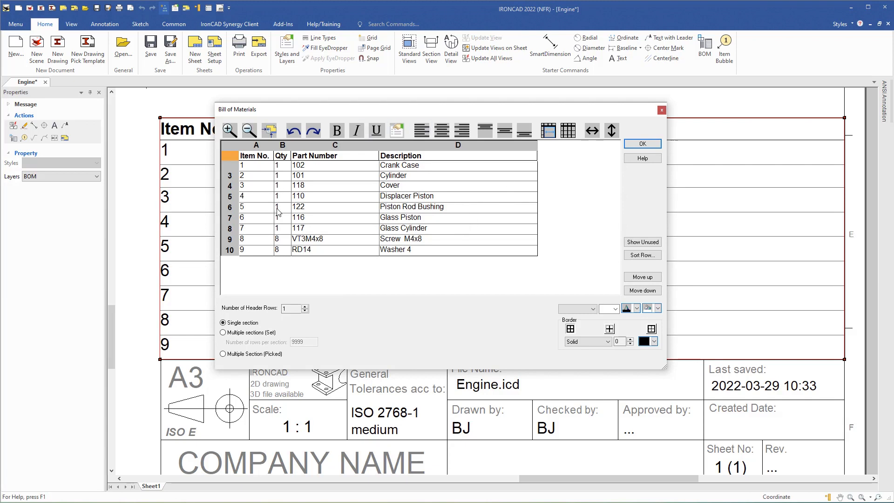
left_click(662, 111)
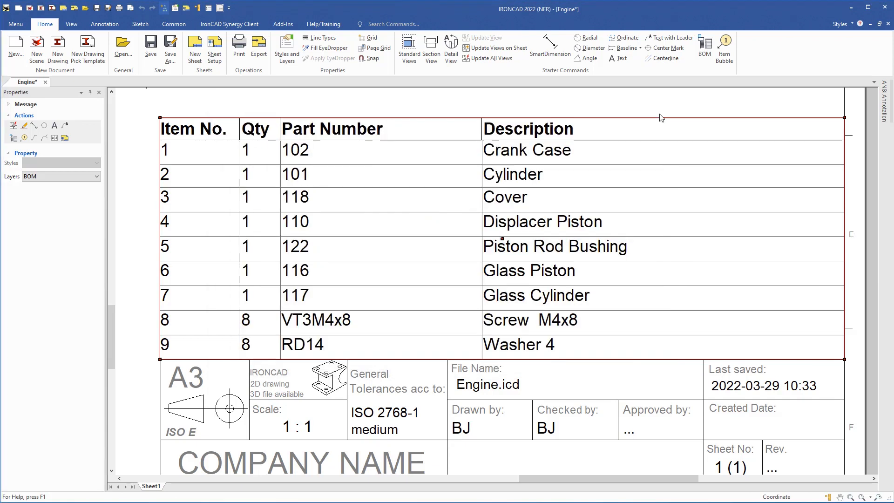
Turn on bottom-up display for the bill of materials and turn it off again
right_click(458, 177)
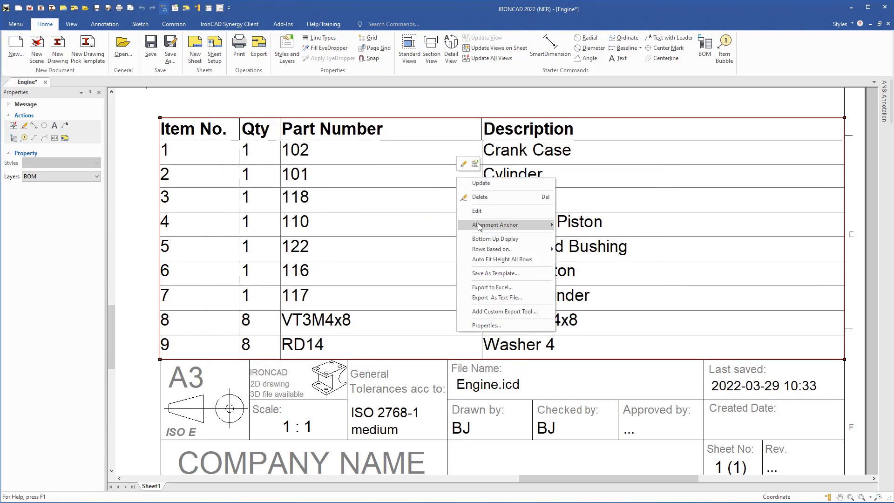
mouse_move(480, 227)
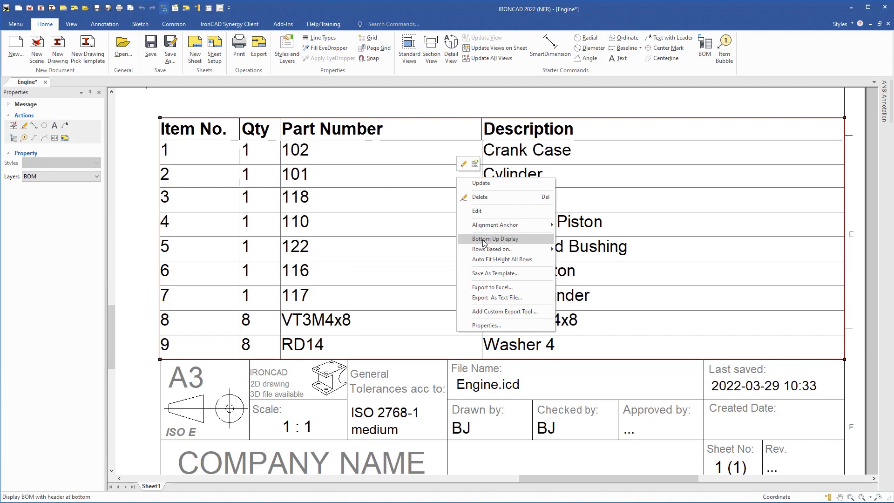
left_click(483, 239)
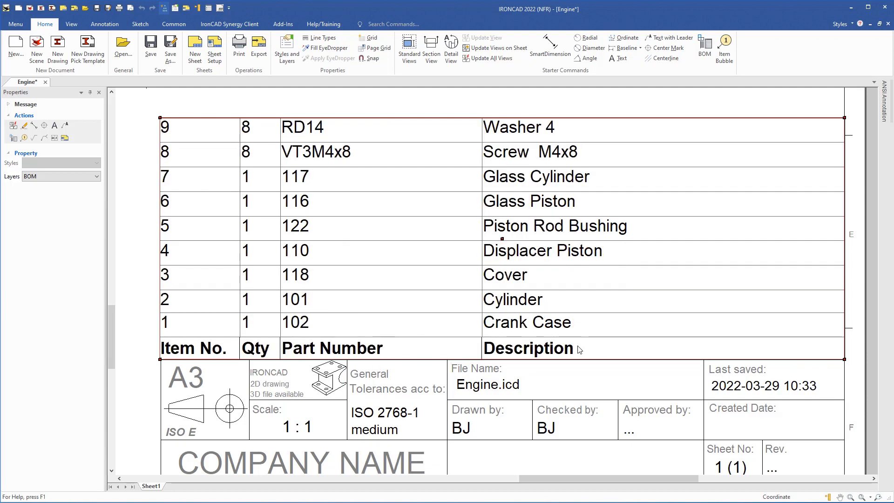
right_click(472, 219)
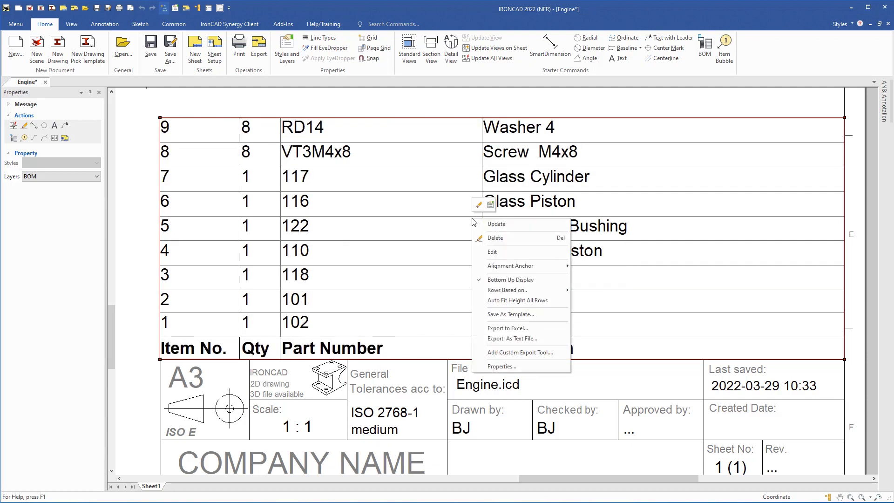
left_click(500, 283)
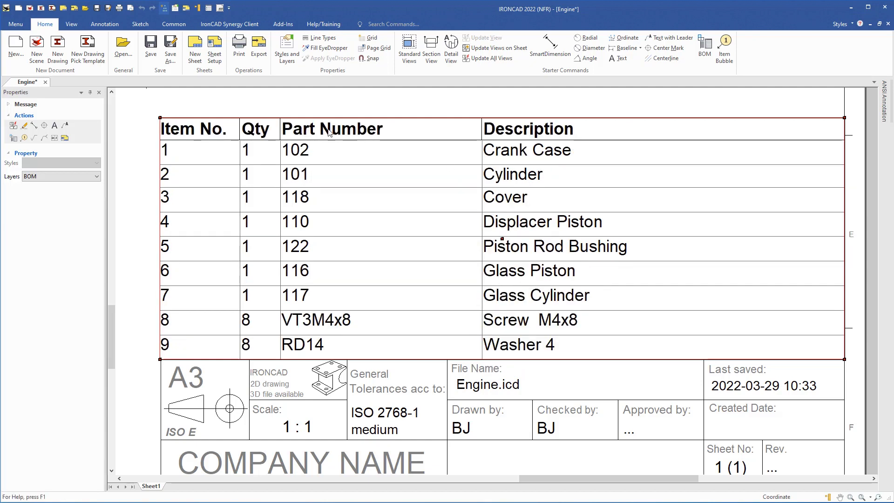
Base the bill of materials rows on Instance and update the table
right_click(473, 172)
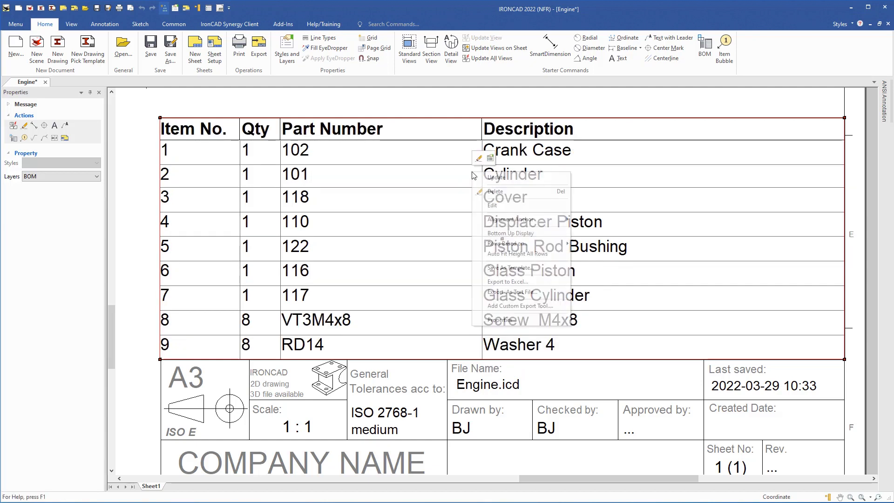
mouse_move(508, 245)
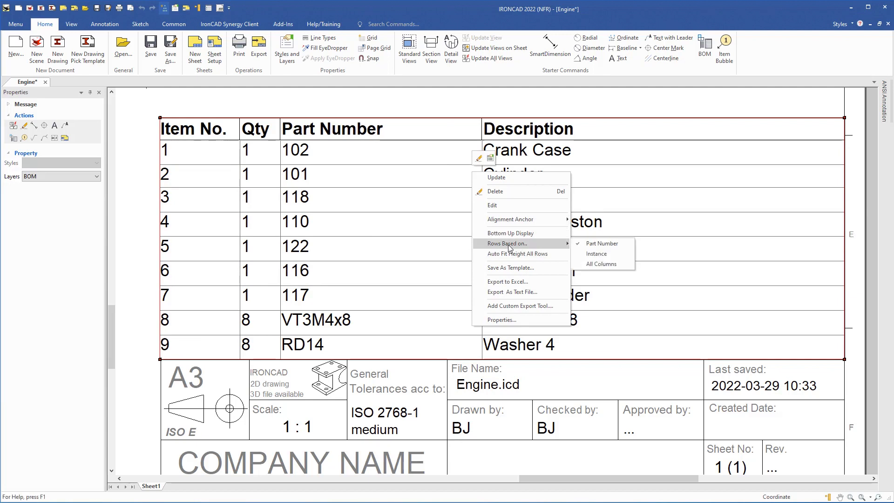
left_click(598, 256)
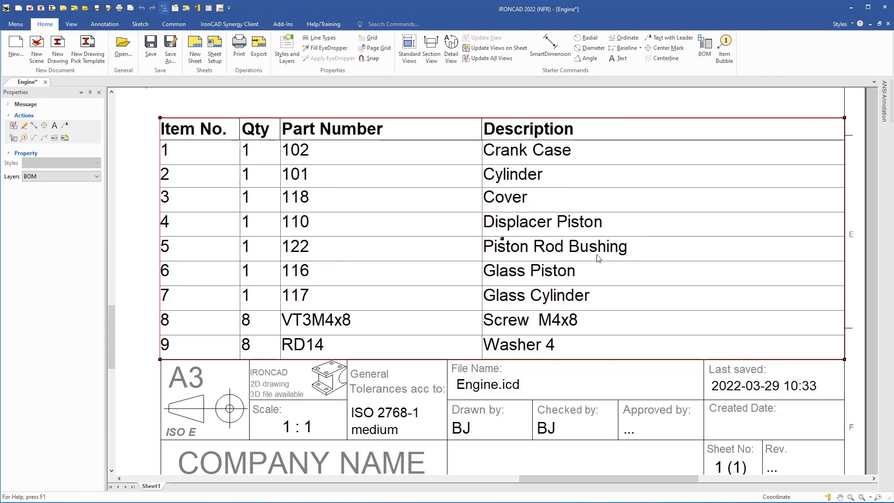
right_click(456, 201)
left_click(479, 205)
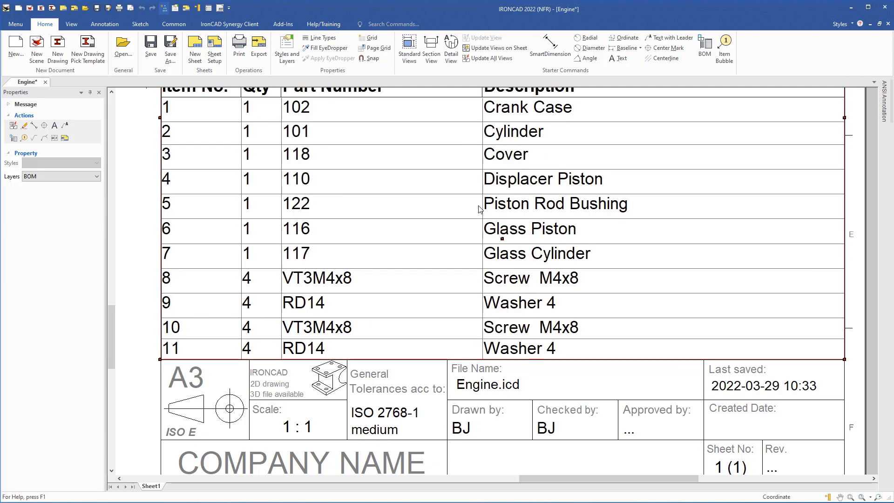
scroll(455, 219, "down", 1)
scroll(454, 216, "down", 1)
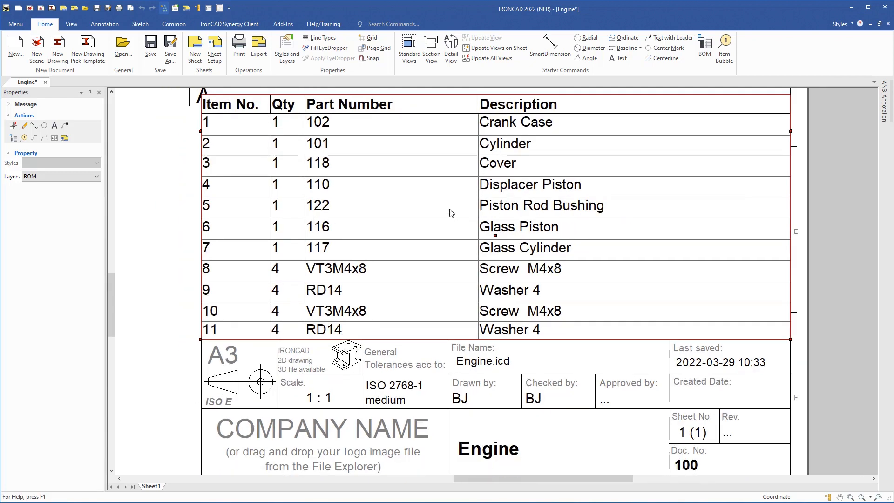
middle_click_drag(433, 190, 441, 213)
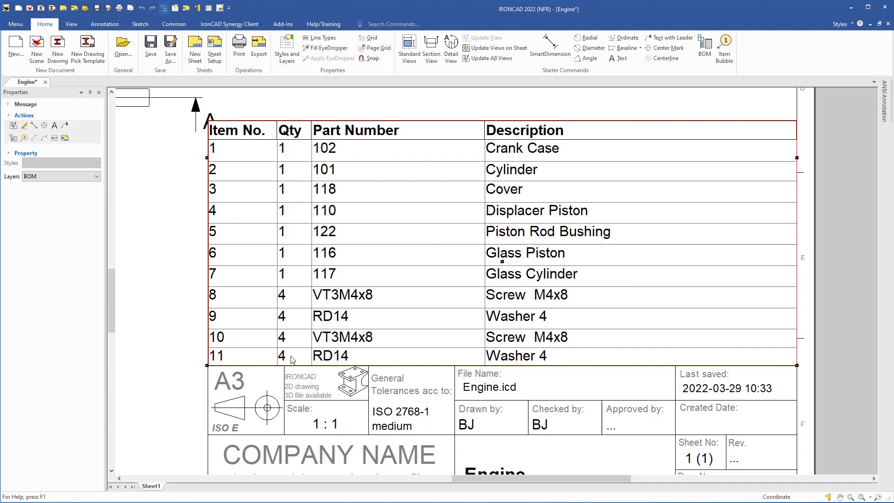
Base the bill of materials rows on Part Number and update the table
right_click(425, 325)
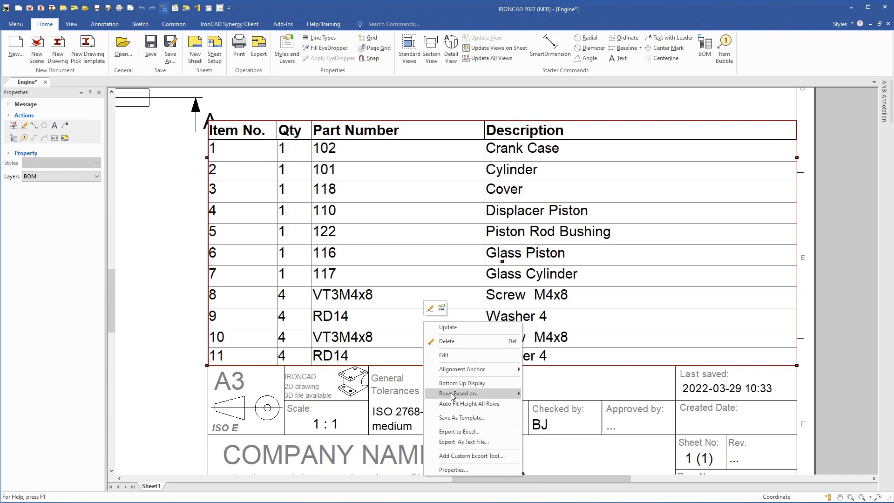
left_click(542, 394)
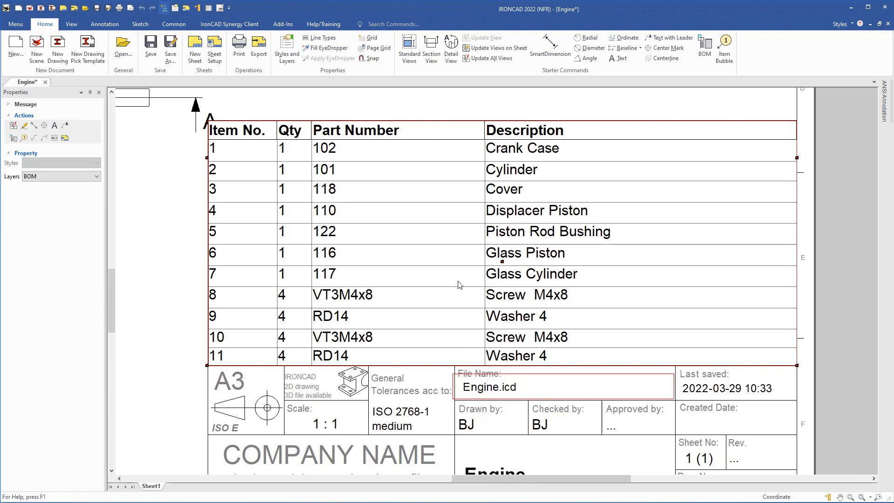
right_click(406, 215)
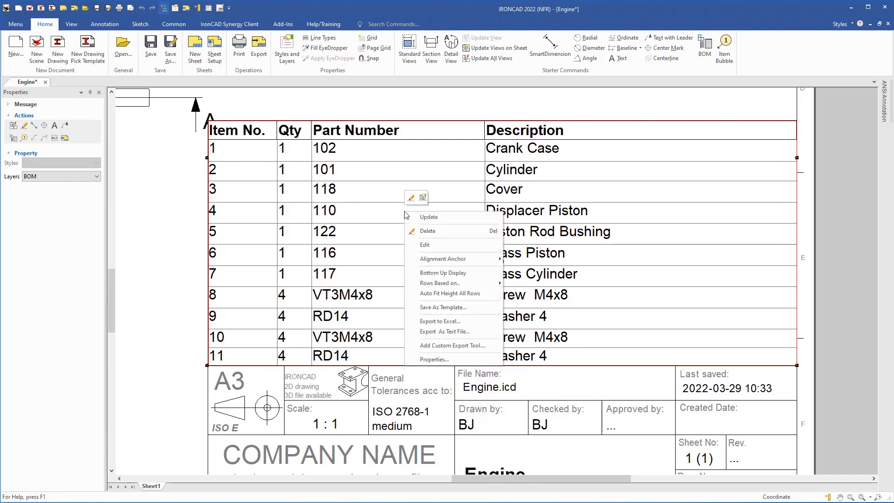
left_click(429, 217)
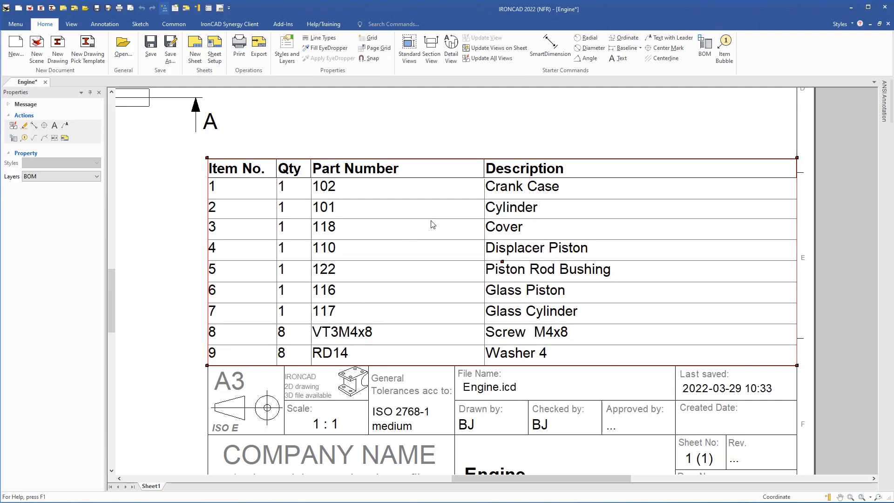
Open the bill of materials properties and examine the associated view, item bubble, display and row sorting options
right_click(431, 224)
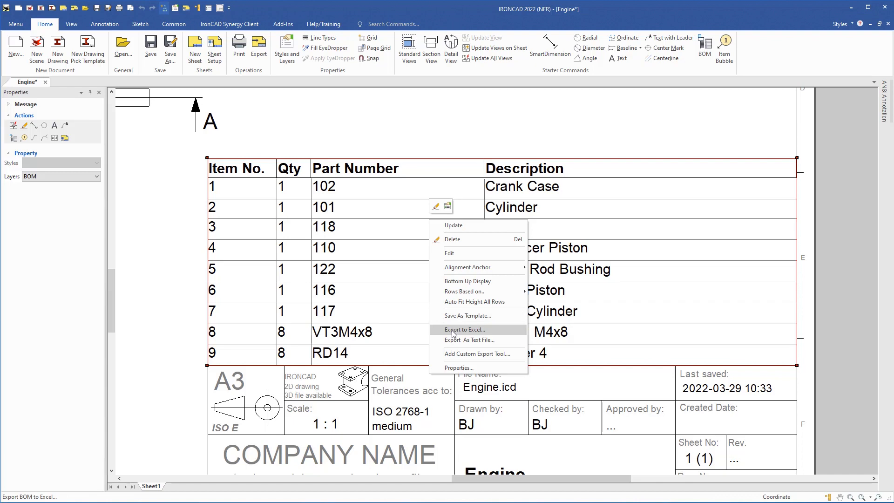
left_click(464, 368)
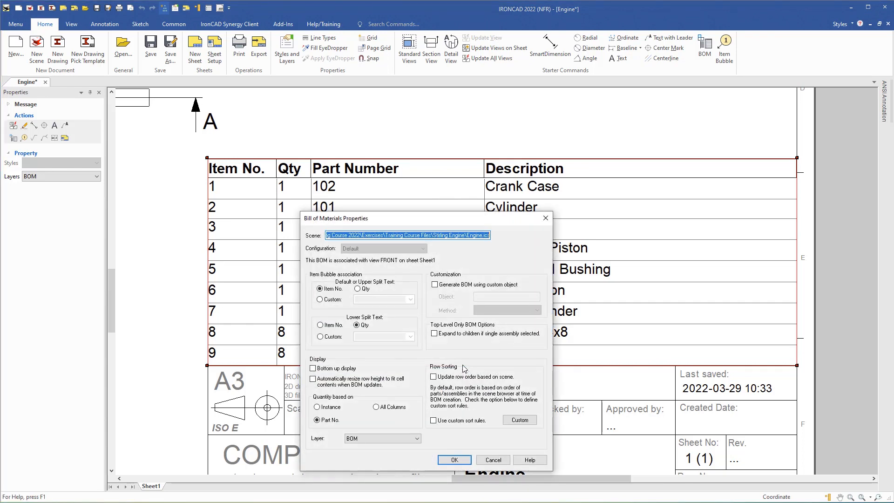
left_click_drag(453, 222, 464, 121)
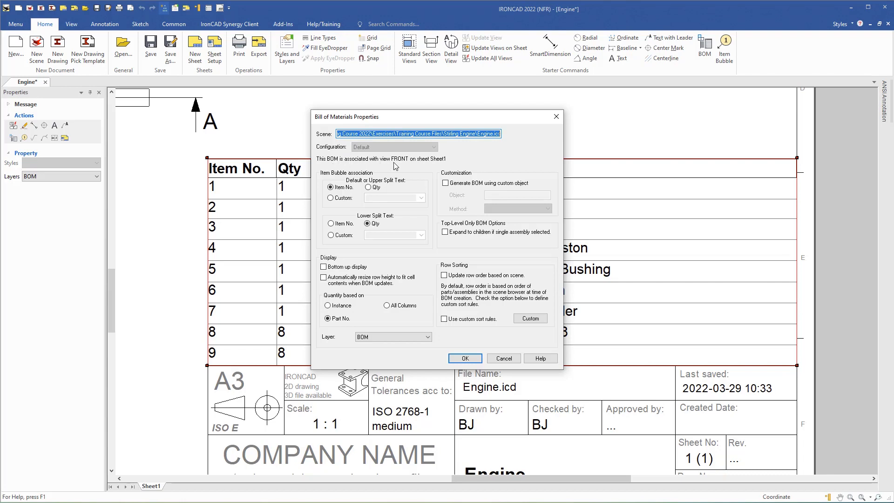
left_click_drag(458, 121, 355, 132)
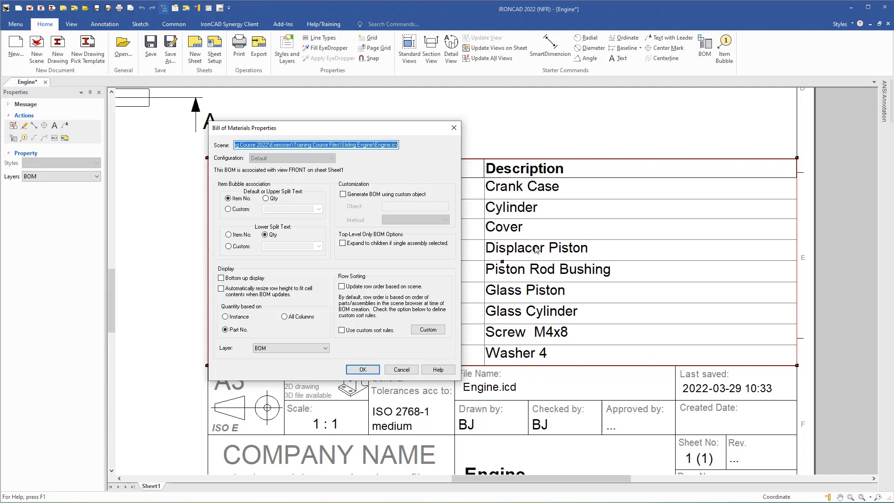
left_click_drag(372, 130, 398, 124)
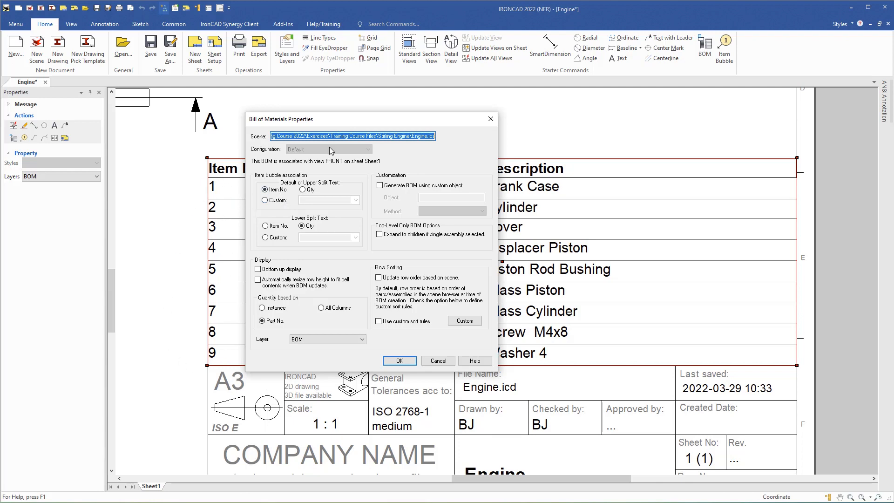
mouse_move(373, 123)
left_mouse_down()
mouse_move(415, 249)
mouse_move(363, 384)
mouse_move(396, 189)
mouse_move(383, 117)
left_mouse_up()
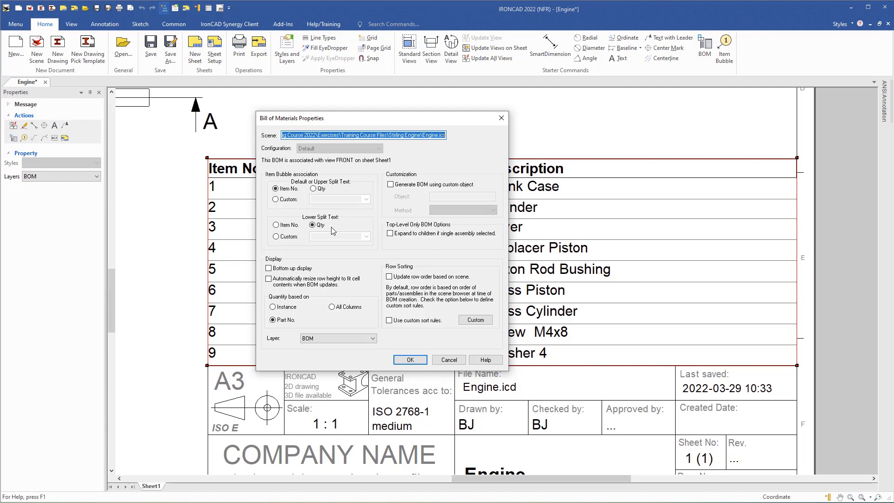
Try a custom property for the item bubbles' lower split text, switch back to Qty and cancel the properties
left_click(276, 237)
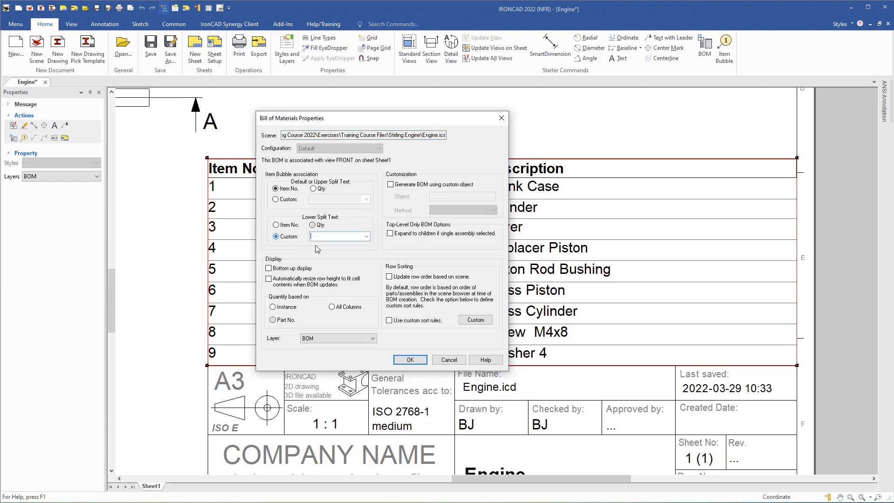
left_click(366, 237)
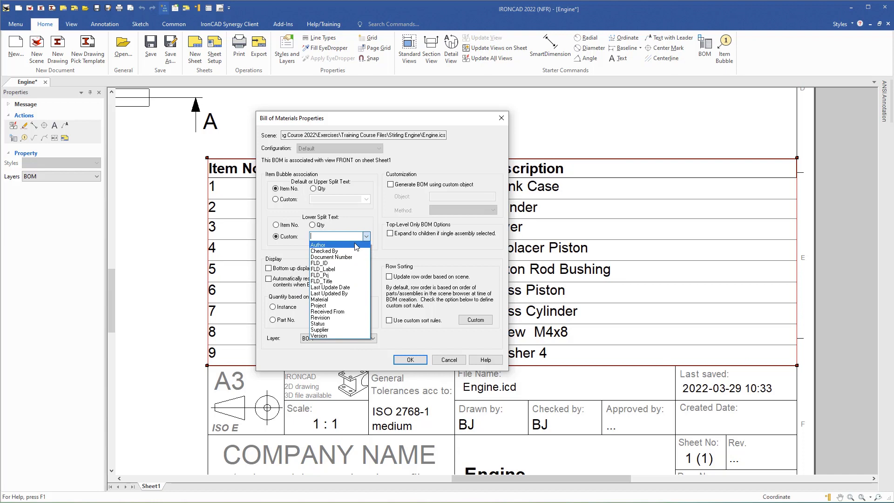
left_click(359, 226)
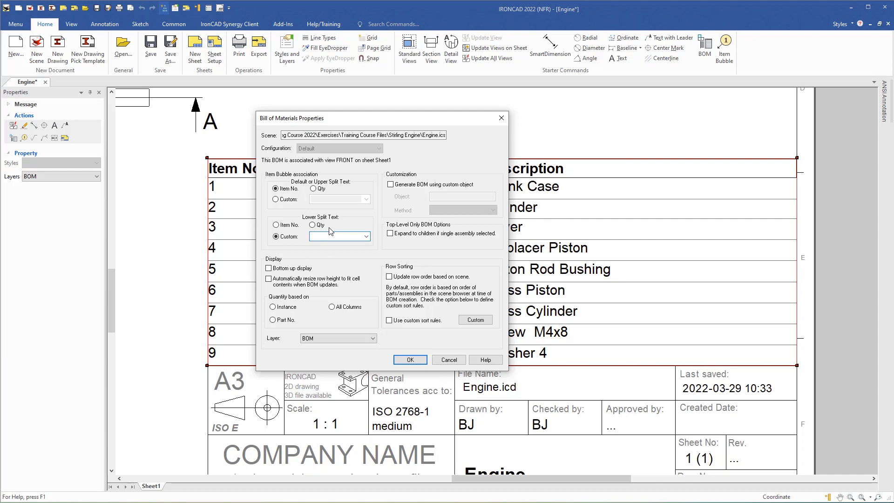
left_click(313, 226)
left_click(448, 360)
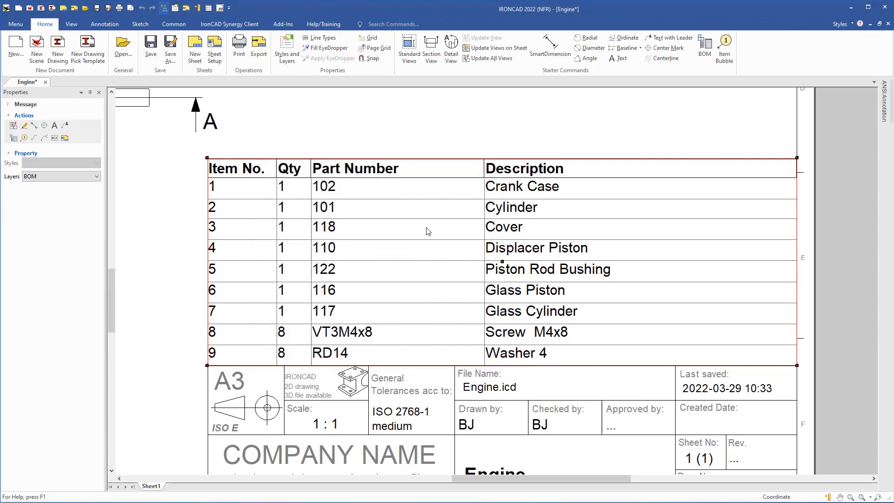
Open the bill of materials in its table editor
right_click(428, 232)
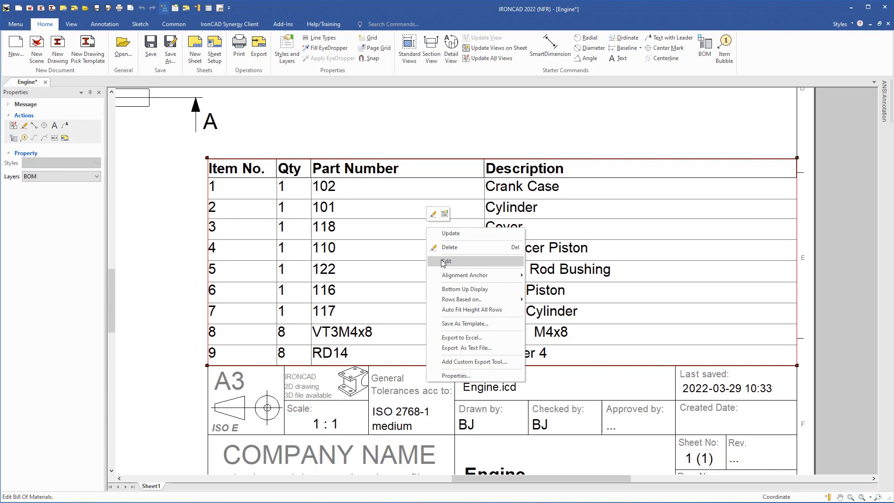
left_click(419, 231)
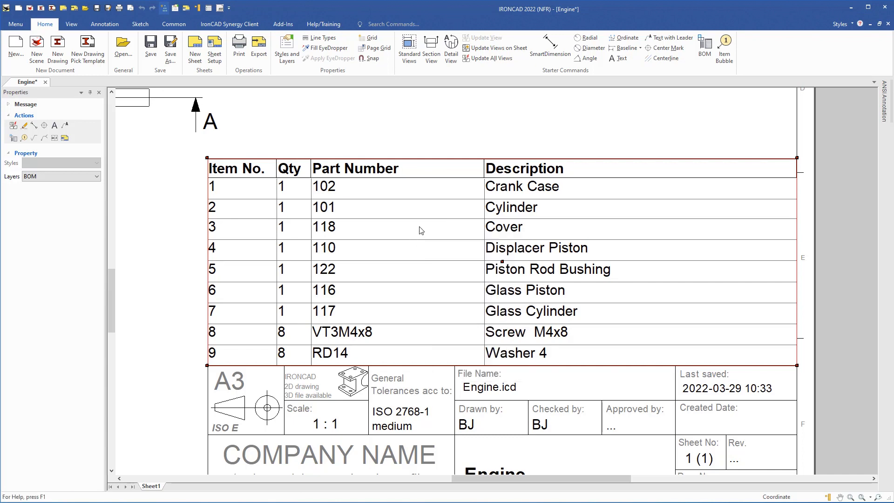
double_click(421, 230)
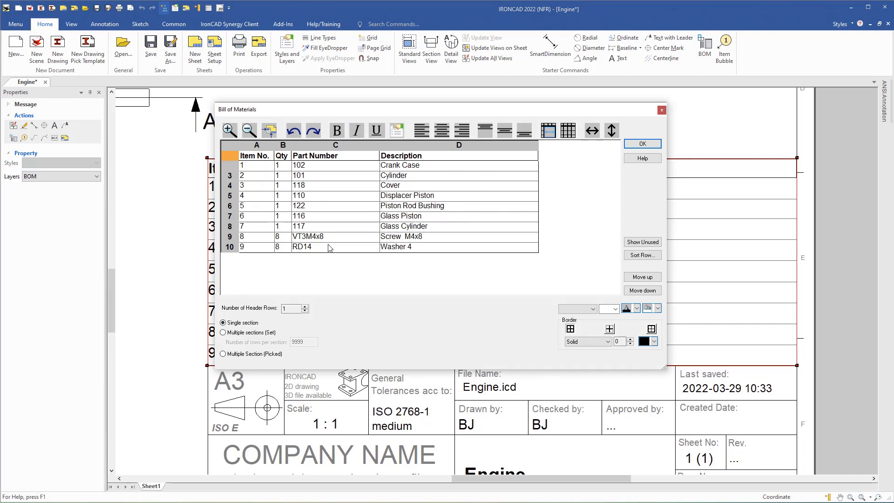
Select the Item No. column, the Cover row and the Part Number column in turn in the table editor
left_click(257, 145)
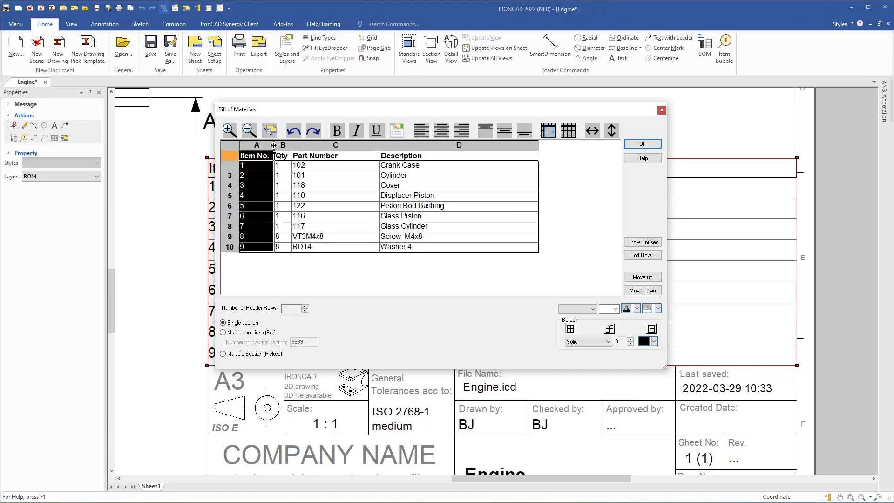
left_click(230, 186)
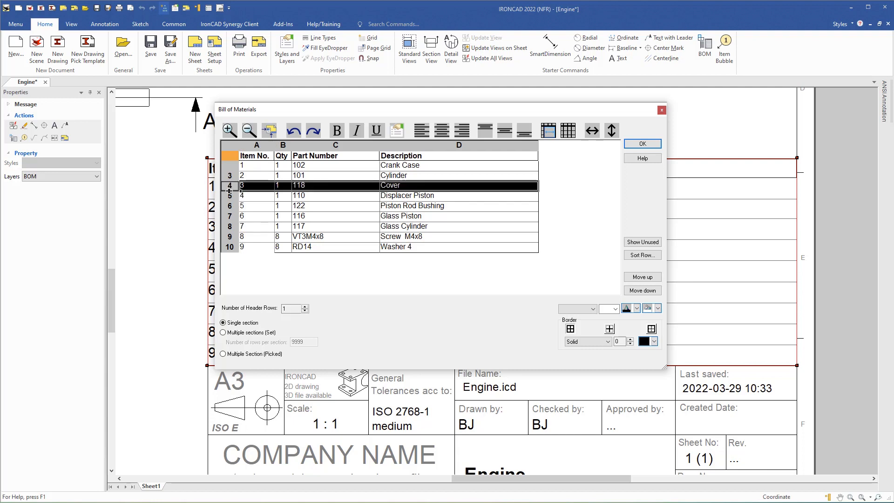
left_click(327, 144)
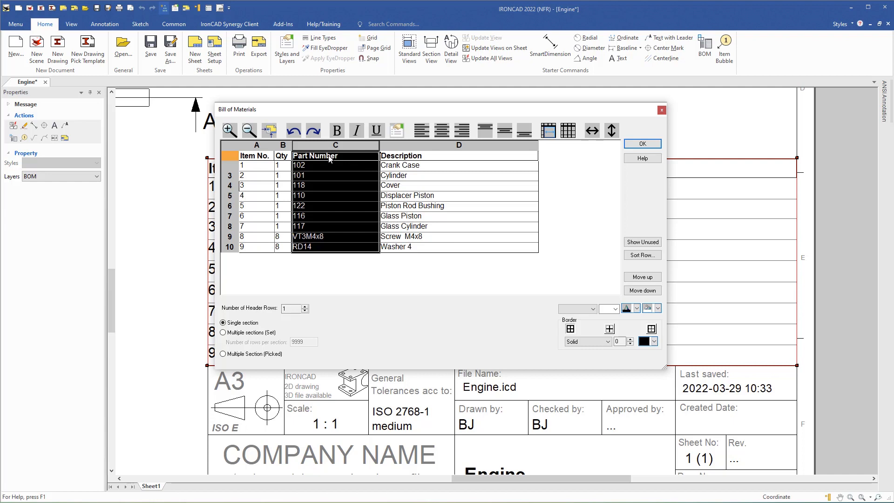
Open the cell formatting of the Cylinder row's part number, examine the font options and cancel
right_click(329, 158)
left_click(316, 177)
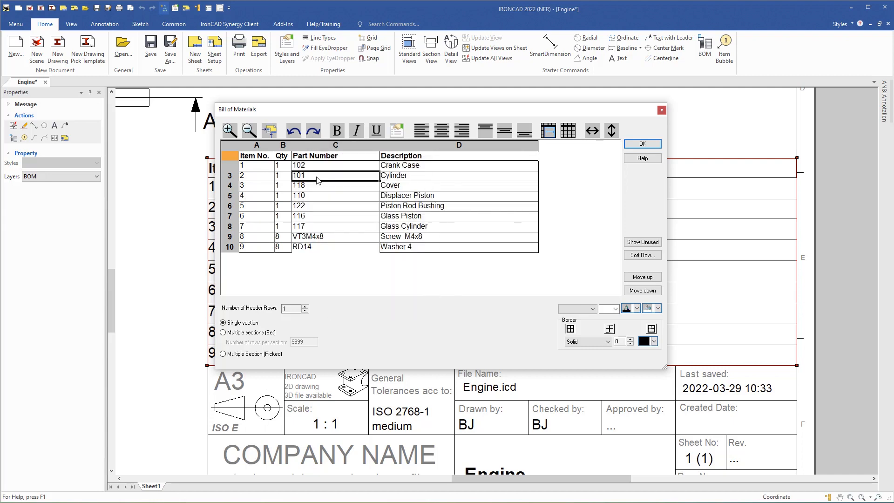
right_click(320, 179)
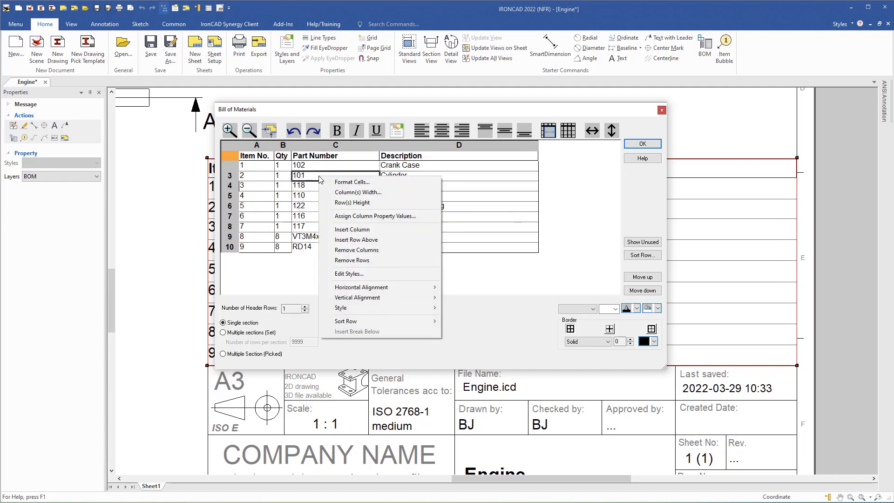
left_click(343, 183)
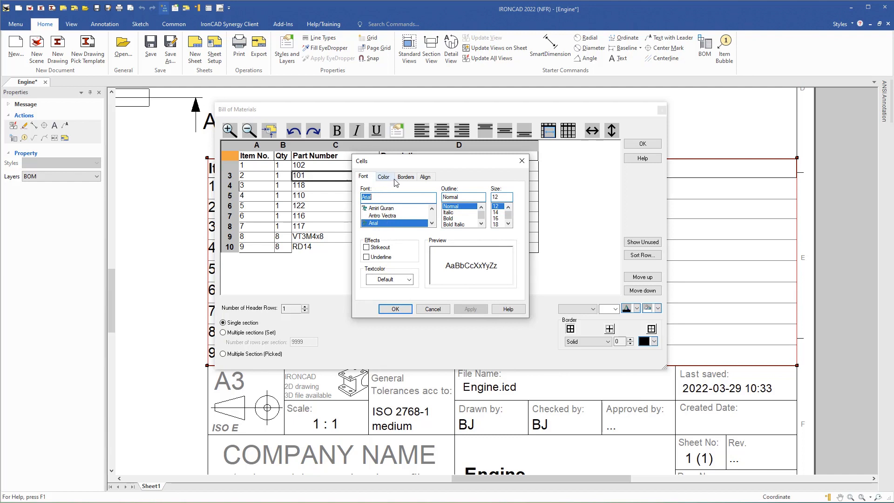
left_click(432, 310)
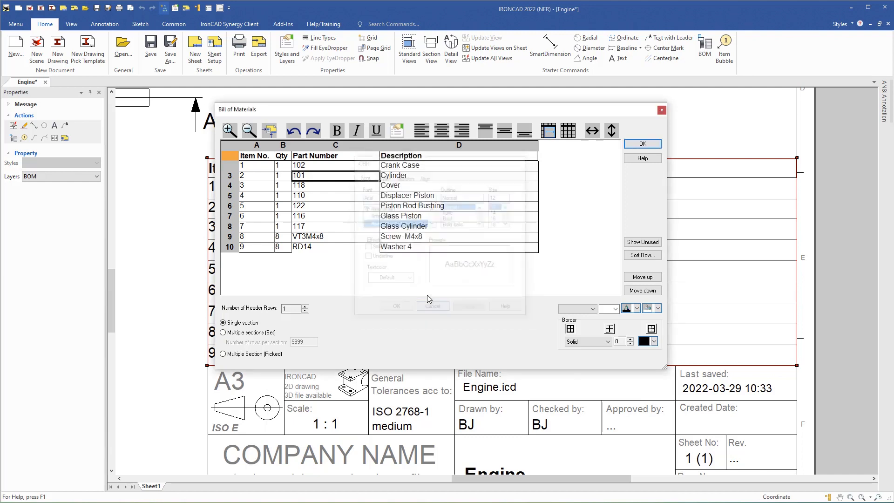
Examine the font settings of the BOM Header Rows and Standard styles, cancelling without changes
right_click(339, 179)
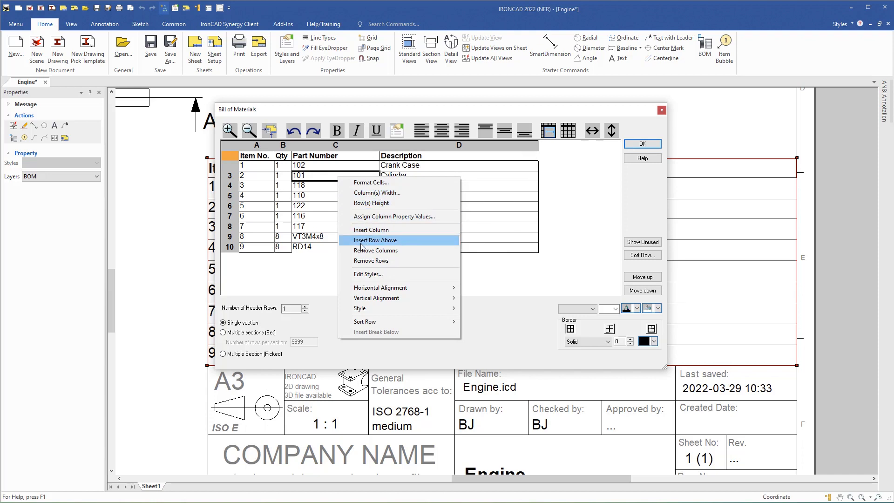
left_click(365, 275)
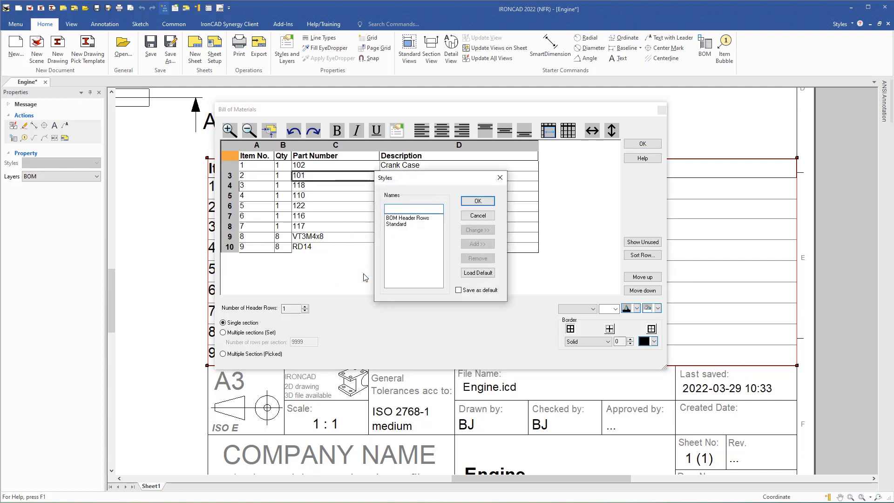
left_click(403, 220)
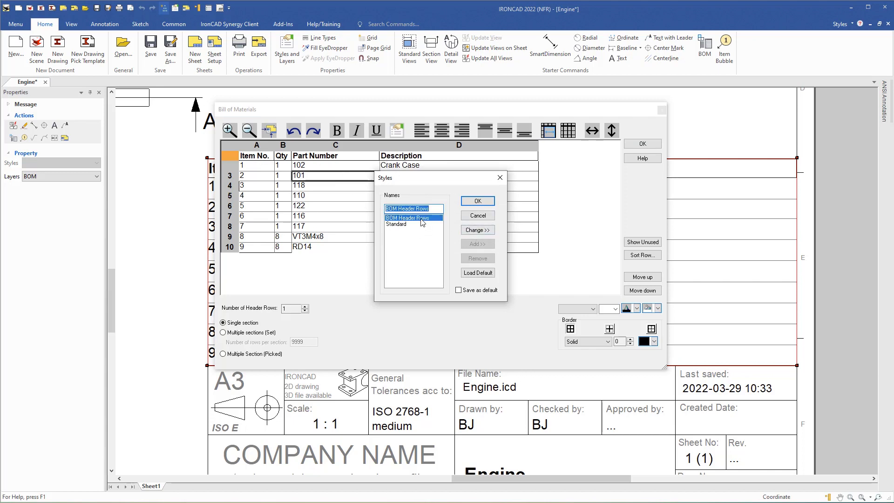
left_click(477, 229)
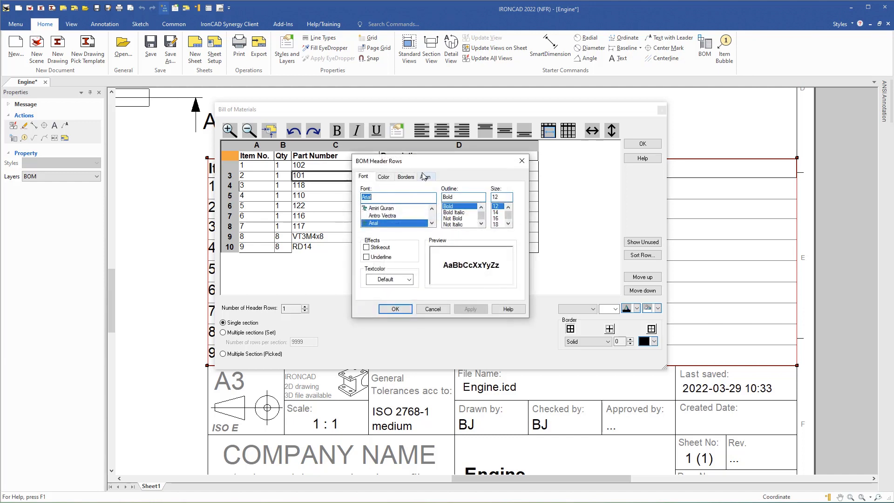
left_click(429, 309)
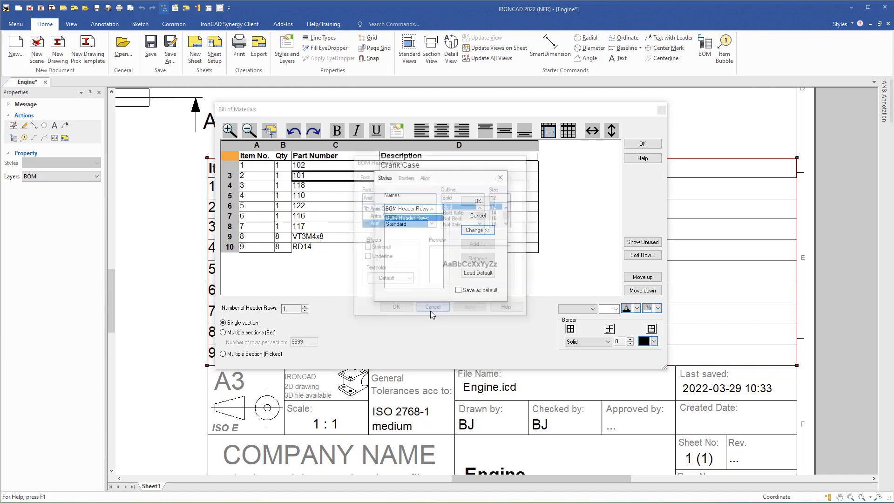
left_click(398, 225)
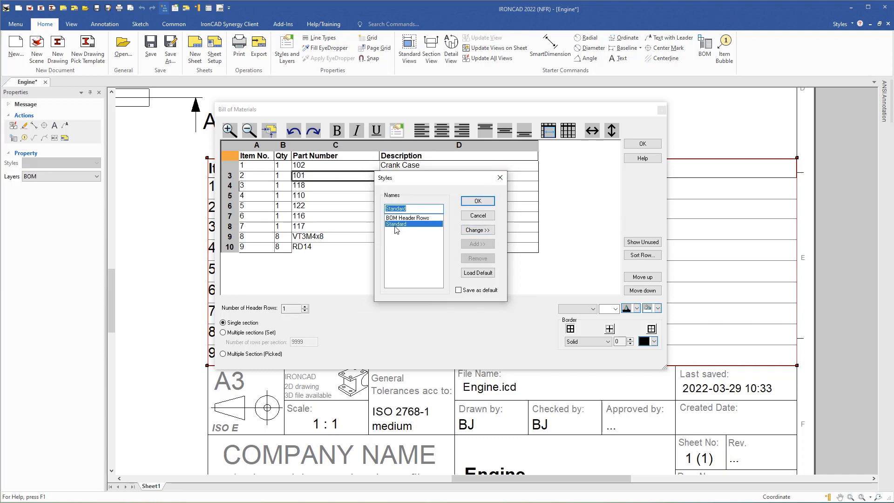
left_click(477, 230)
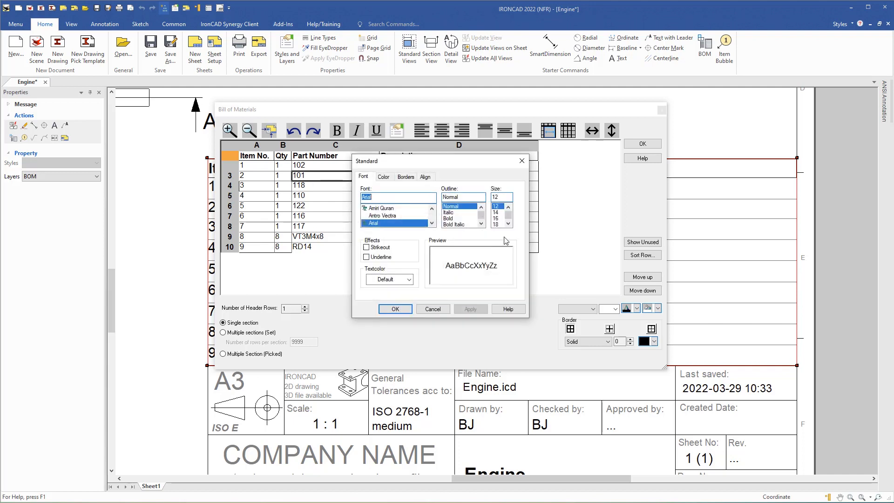
left_click(436, 309)
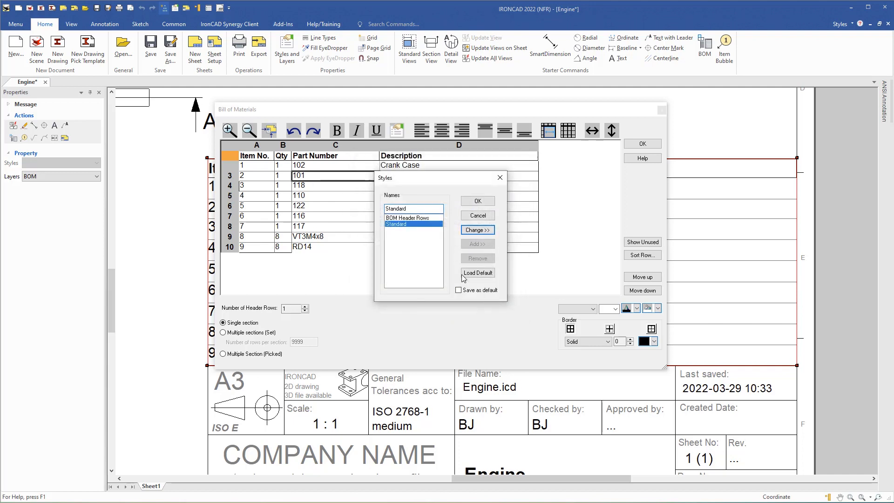
left_click(480, 217)
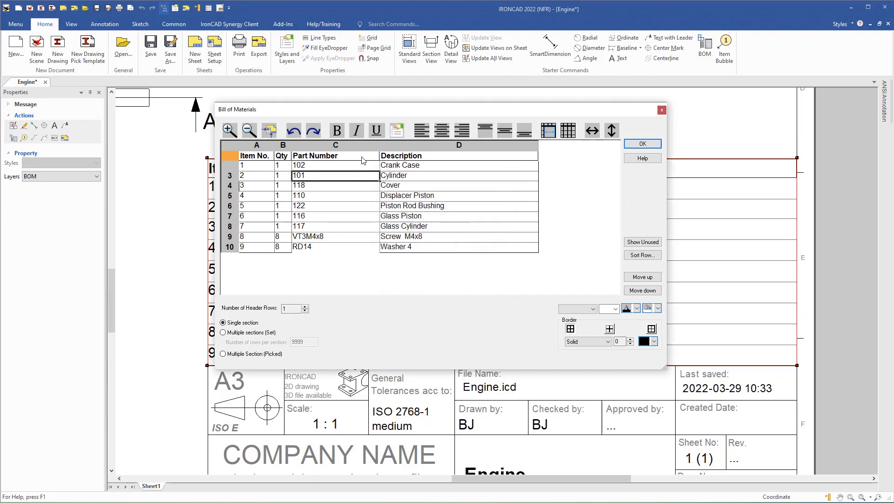
Examine the alignment and text style options for the Cylinder part number cell, and view and cancel the Styles list
right_click(359, 178)
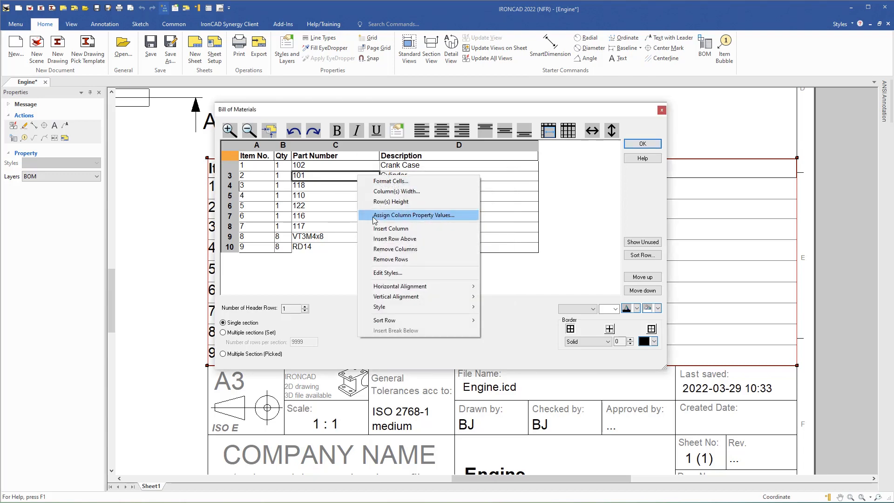
mouse_move(400, 289)
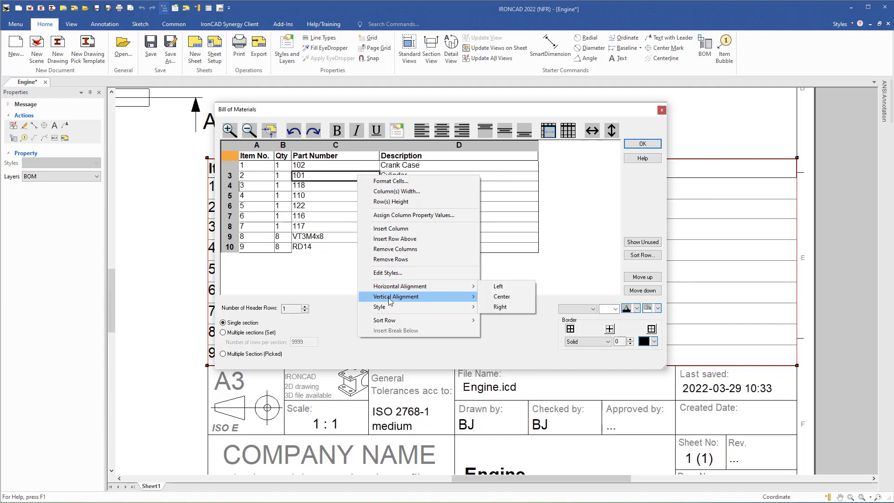
mouse_move(382, 309)
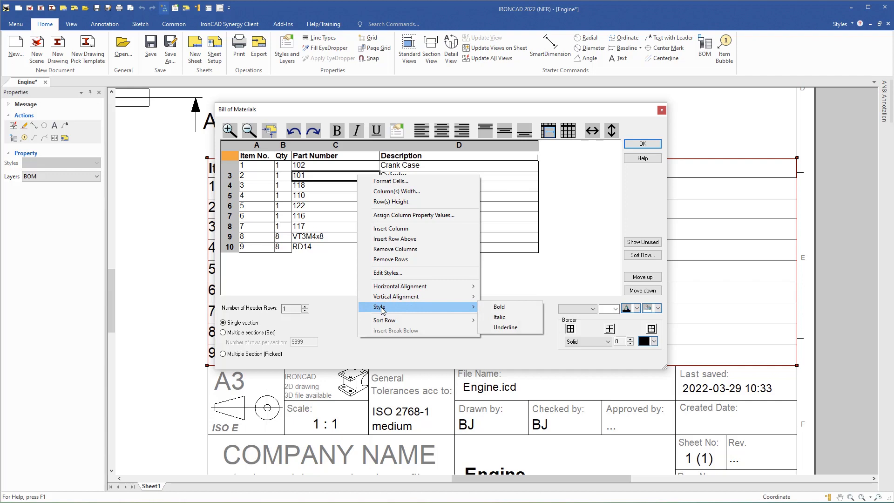
left_click(355, 288)
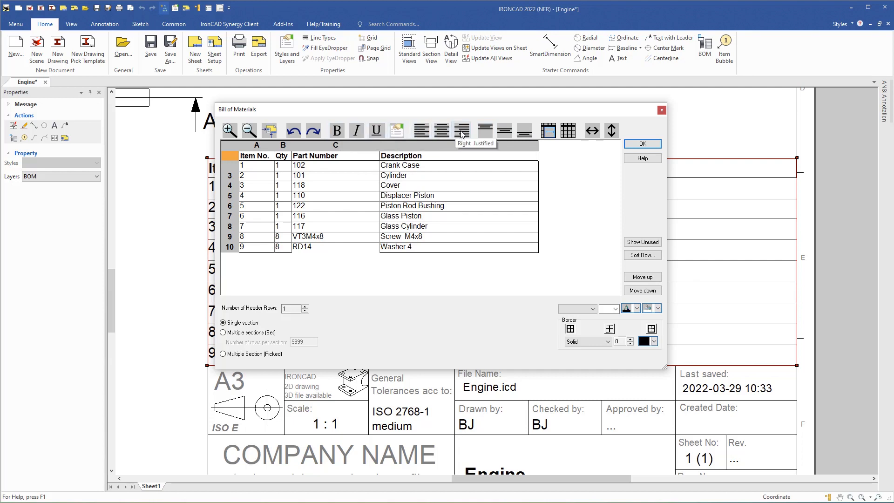
left_click(396, 131)
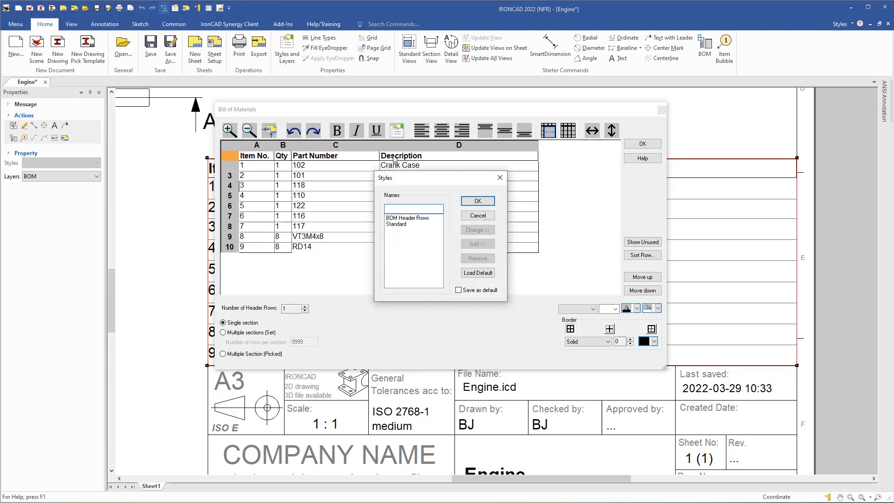
left_click(472, 215)
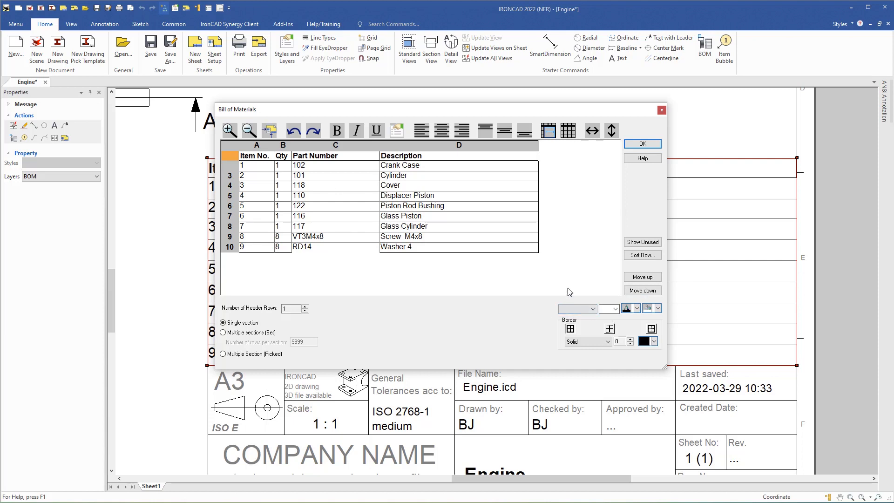
Examine the text size and colour choices for the Part Number column and close the table editor
left_click(354, 146)
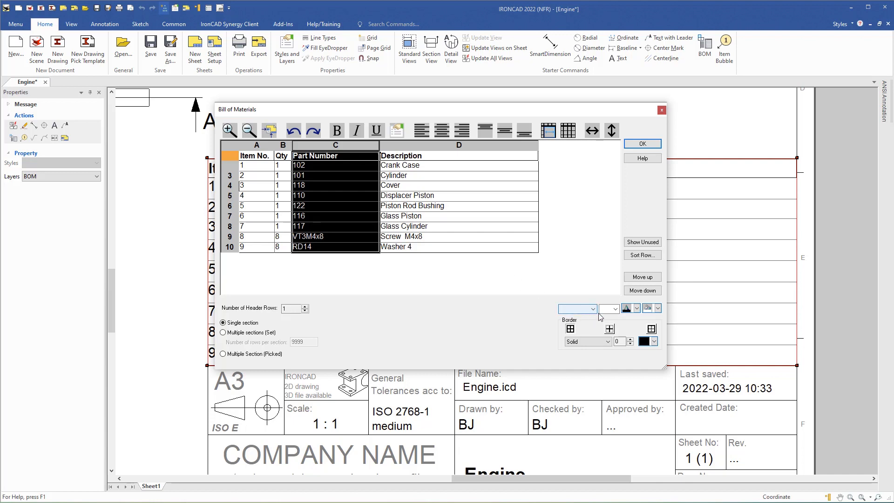
left_click(615, 309)
left_click(615, 310)
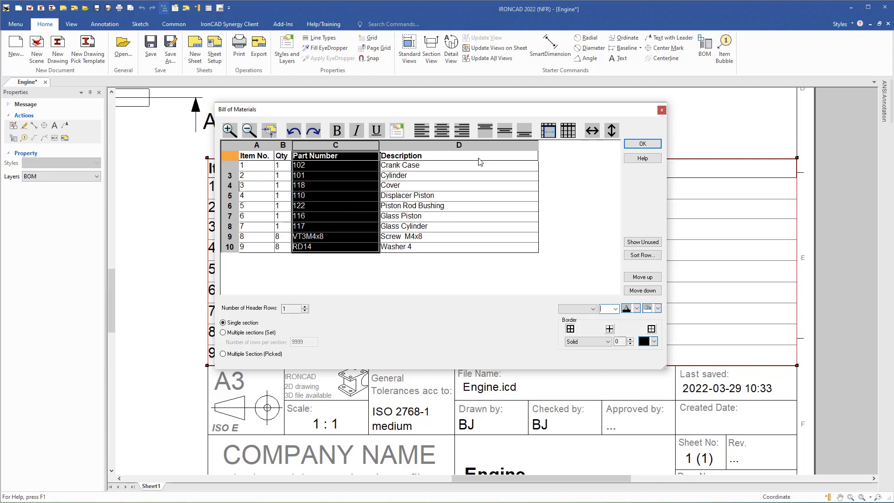
left_click(660, 309)
left_click(531, 280)
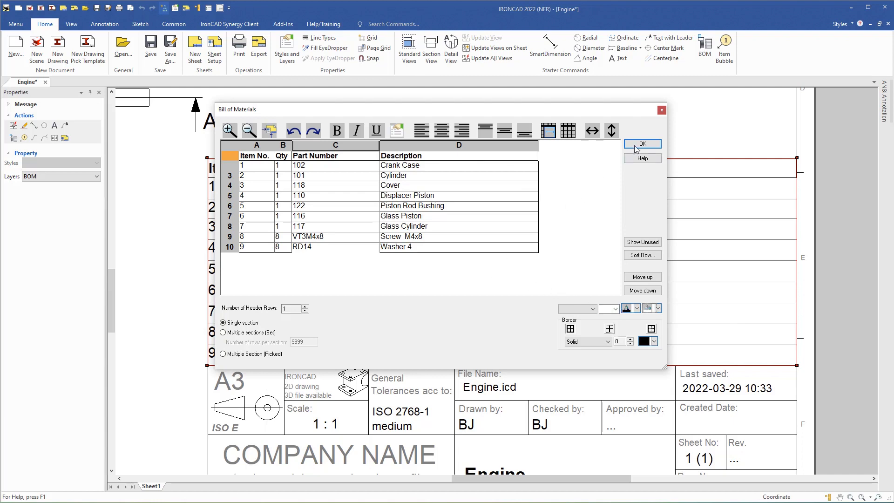
left_click(663, 110)
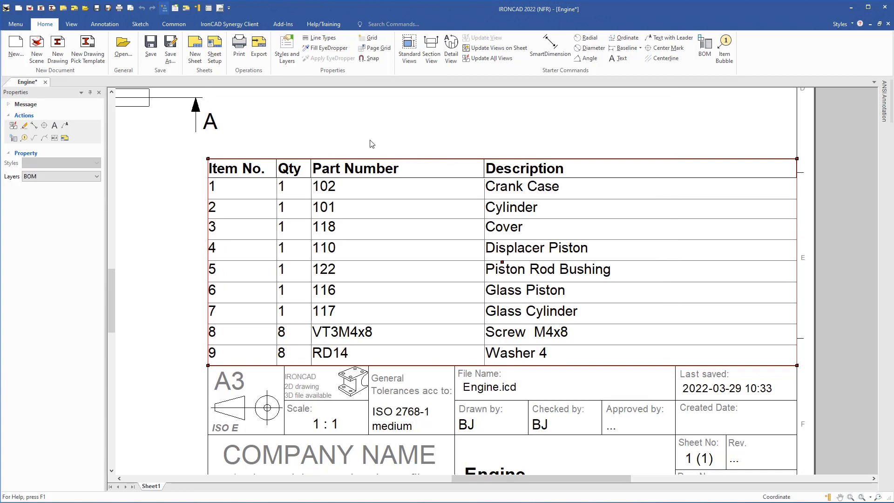
Place an item bubble on the washer at the flange's upper-right corner in the engine view
mouse_move(282, 126)
middle_mouse_down()
mouse_move(441, 216)
mouse_move(561, 258)
mouse_move(692, 267)
mouse_move(757, 295)
middle_mouse_up()
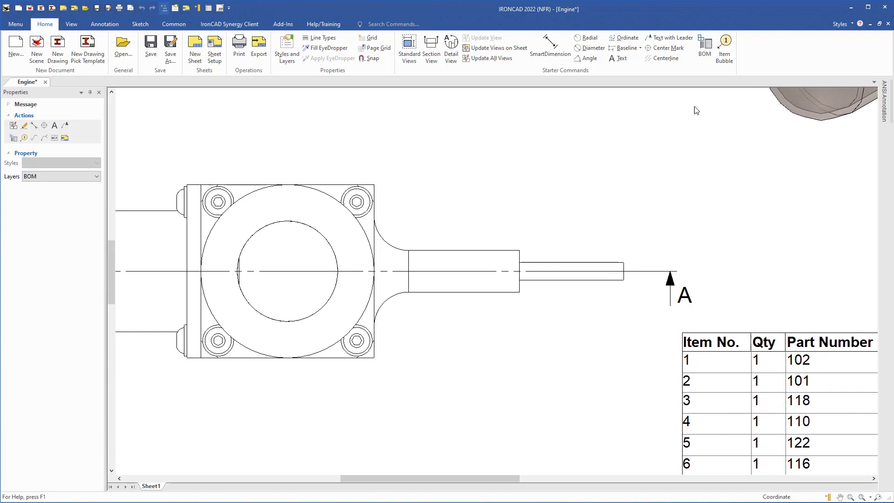
left_click(724, 43)
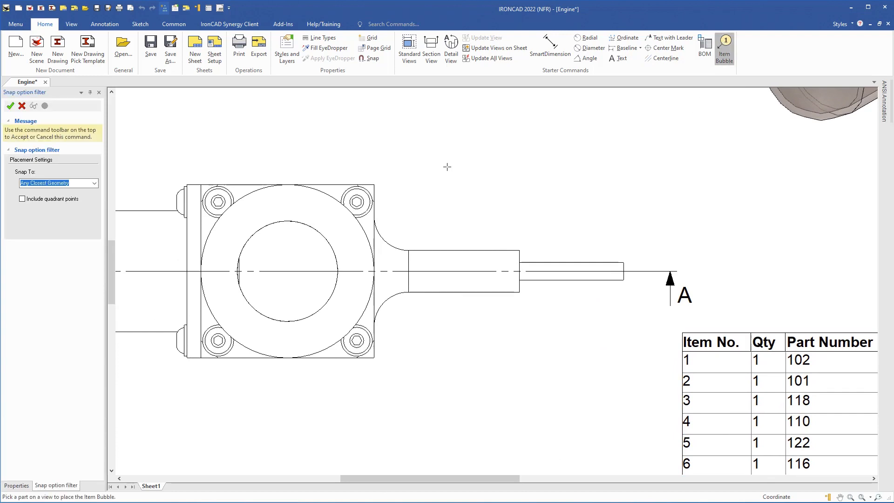
left_click(368, 189)
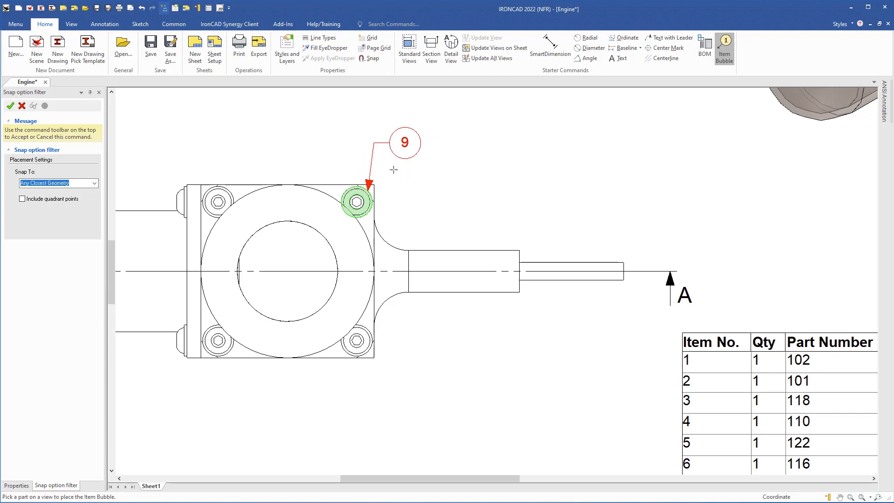
left_click(10, 106)
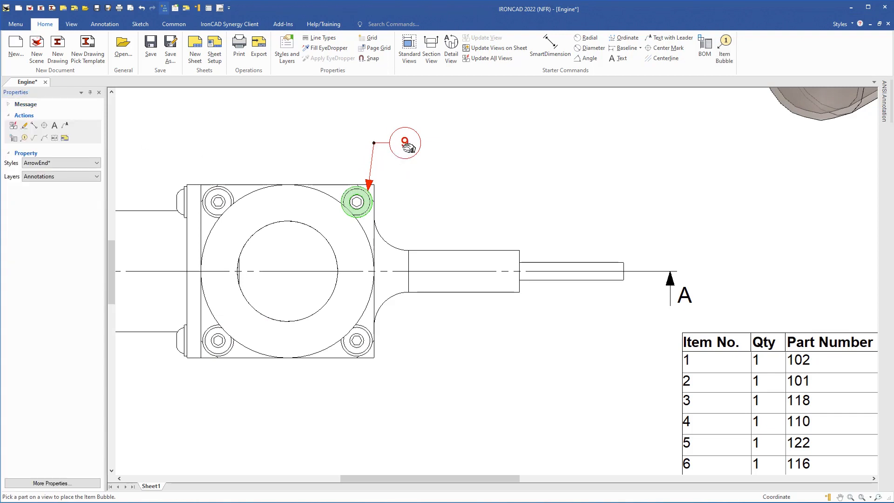
Add a second leader line from the item bubble to the upper-left washer and shift the bubble slightly up and left
right_click(408, 147)
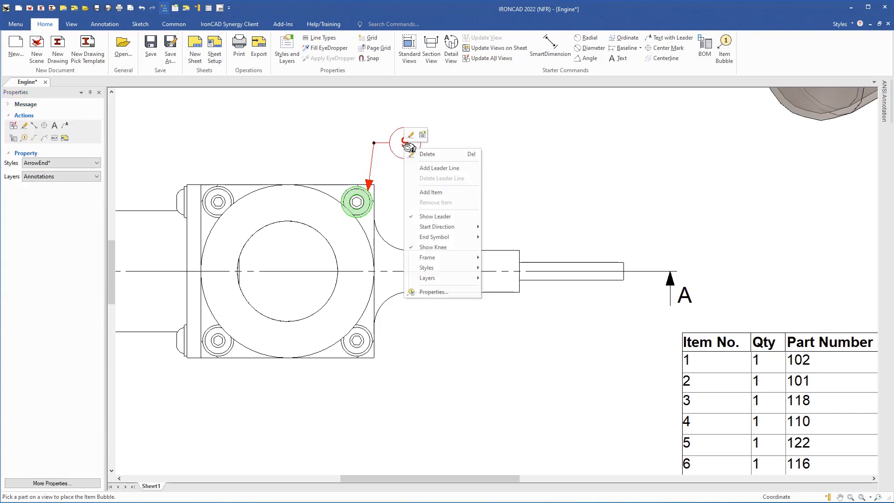
left_click(433, 168)
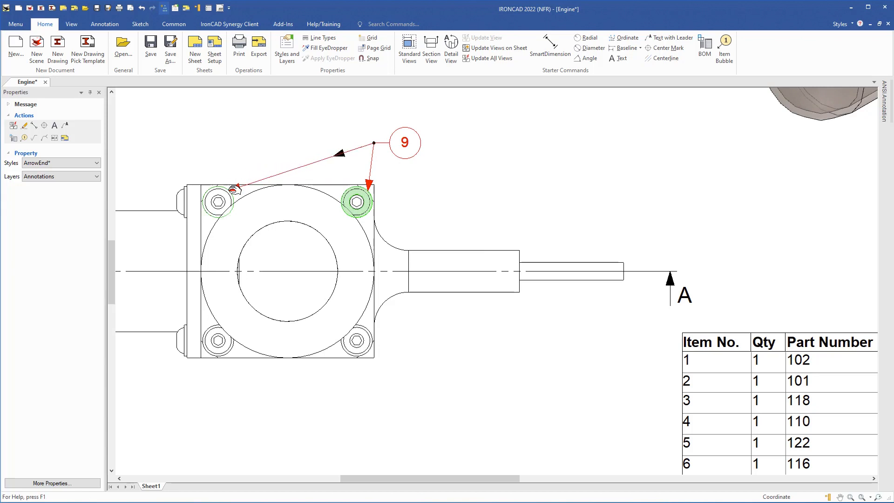
left_click(234, 190)
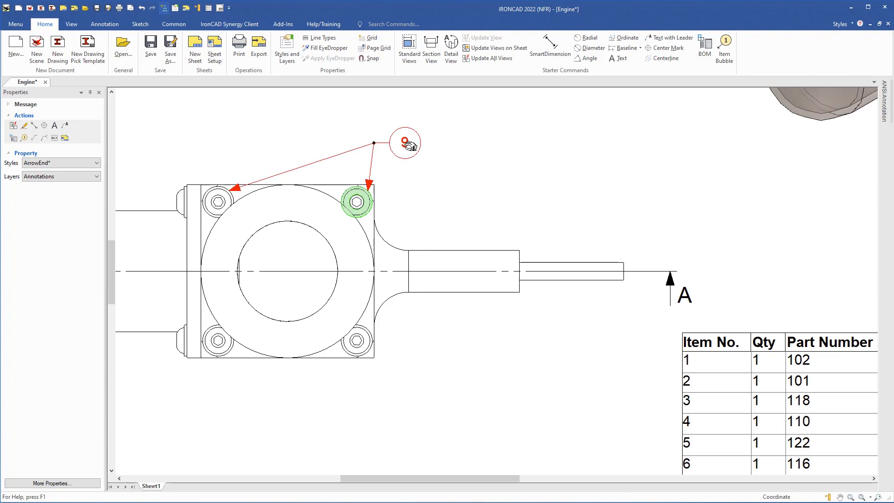
left_click_drag(410, 143, 393, 135)
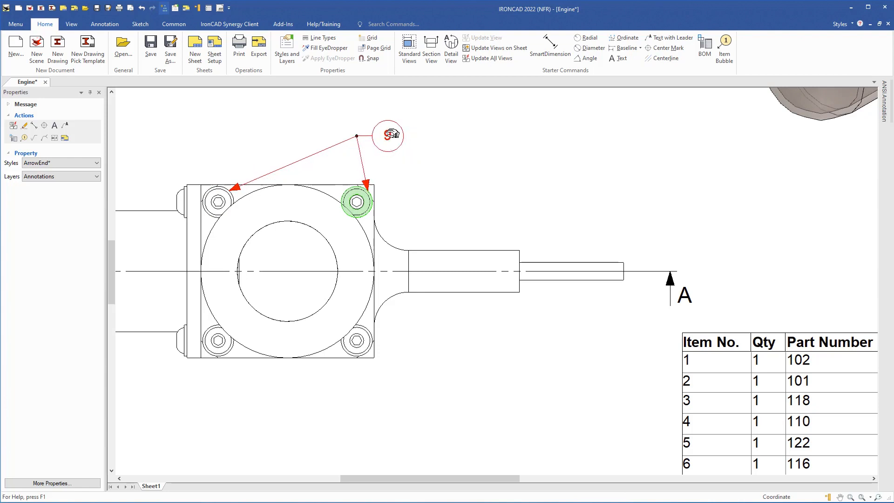
Add the Screw M4x8, item 8 of the bill of materials, to the item bubble
right_click(392, 134)
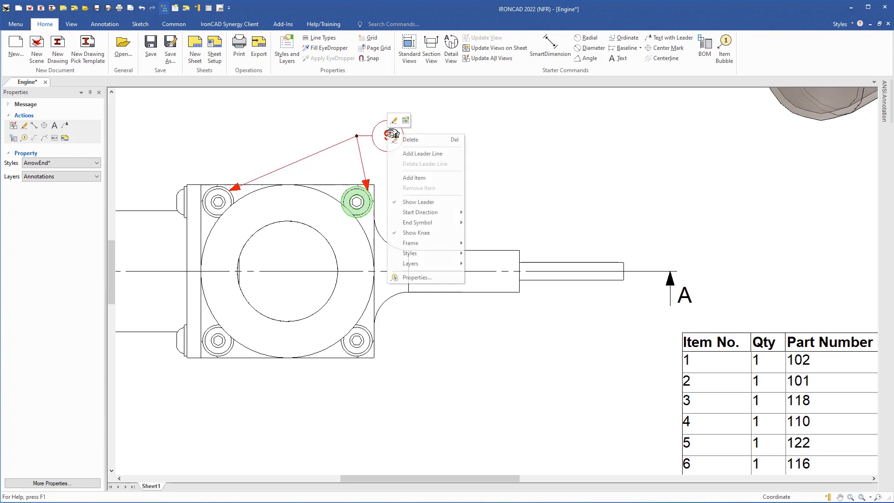
left_click(406, 178)
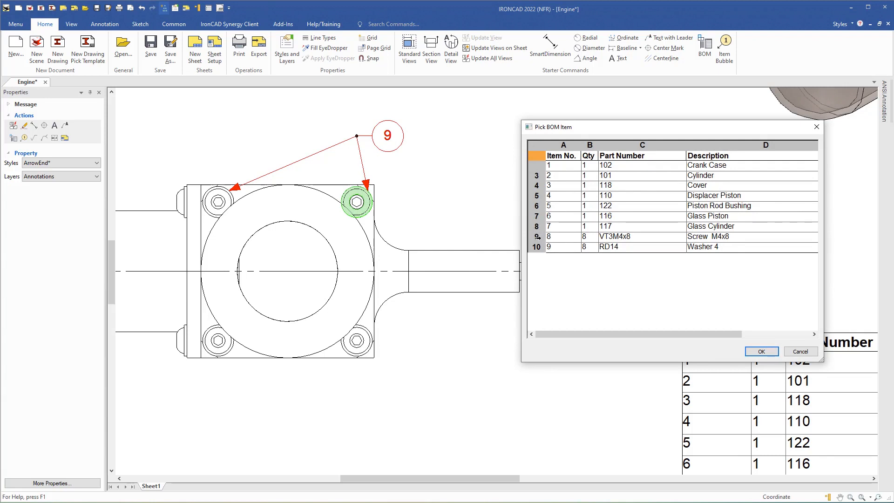
left_click(538, 237)
left_click(761, 351)
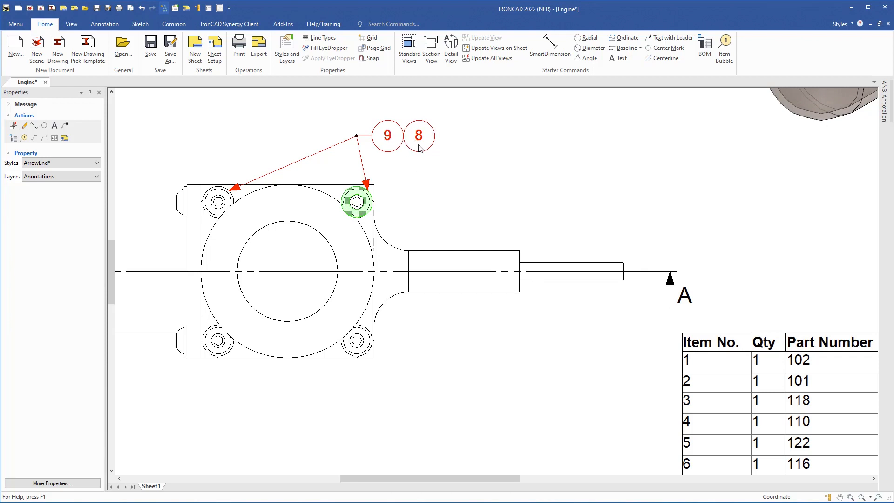
Remove the attached item 8 from the bubble and delete the leader line to the upper-left washer
right_click(393, 137)
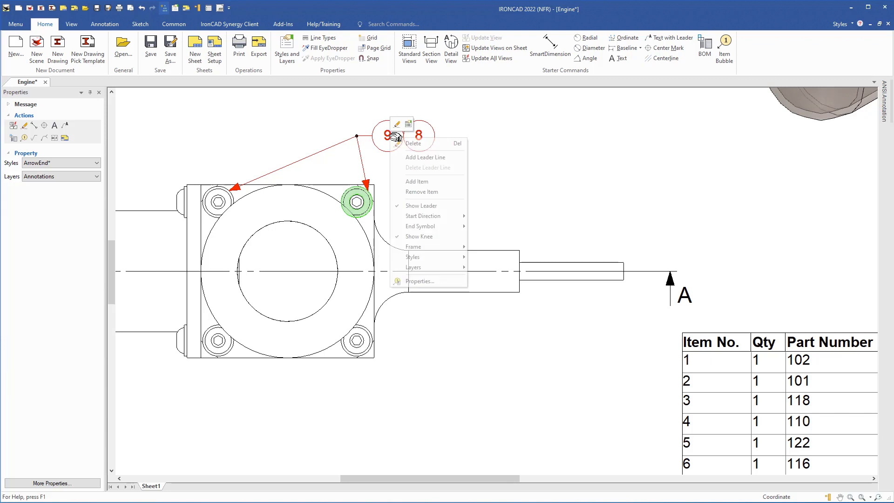
left_click(411, 192)
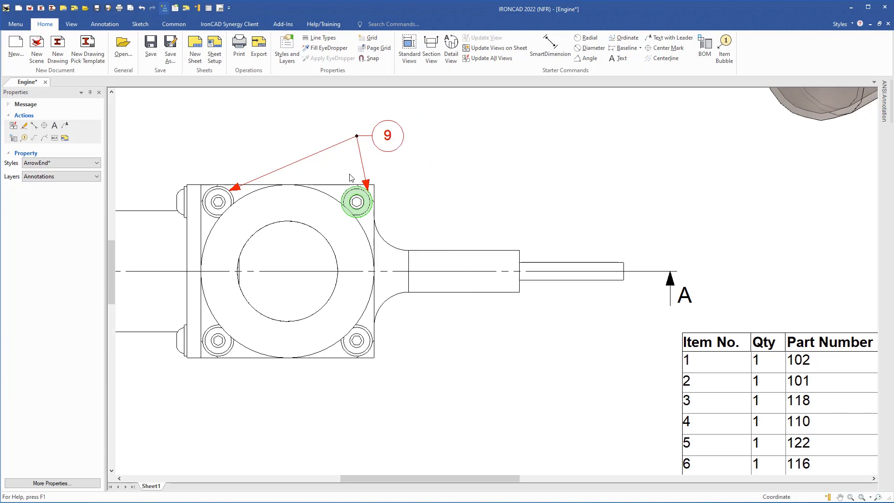
right_click(318, 156)
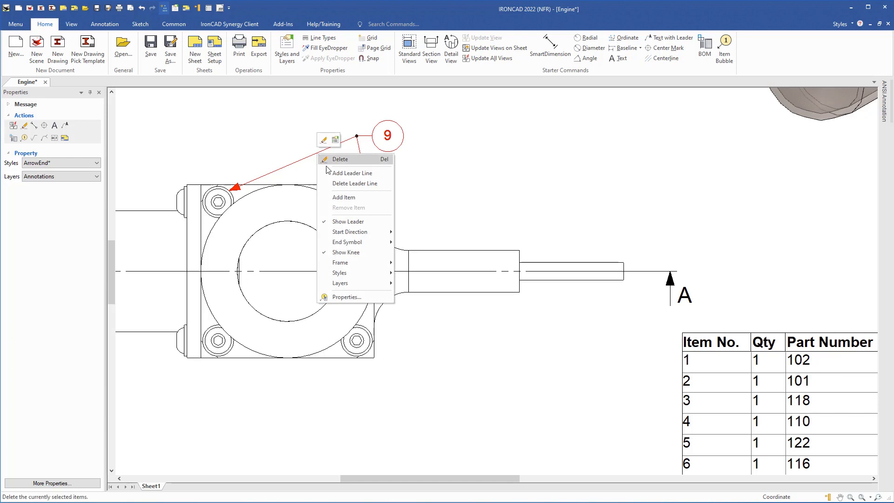
left_click(338, 185)
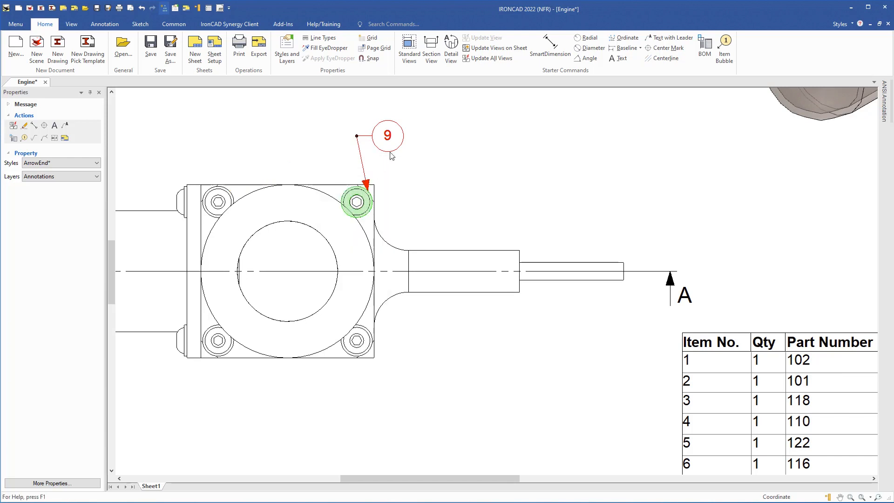
Set the item bubble's start direction to Right and reposition the bubble above the flange's upper-right washer
left_click_drag(394, 136, 405, 139)
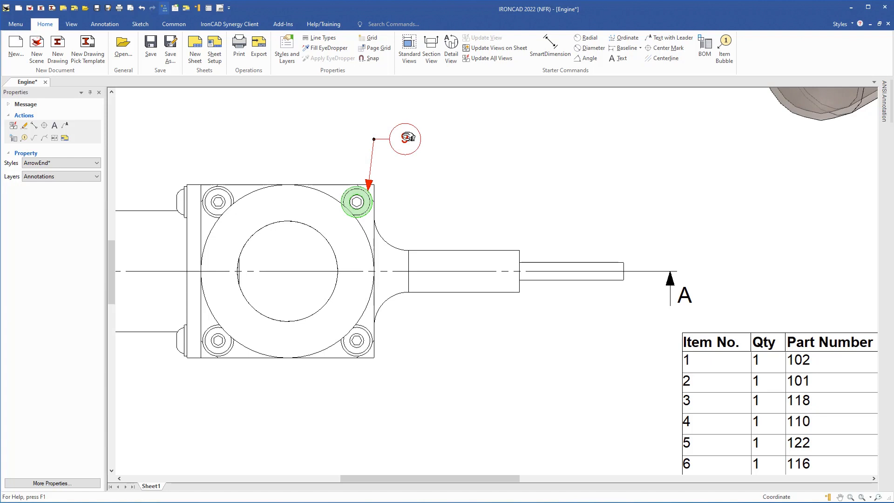
right_click(405, 139)
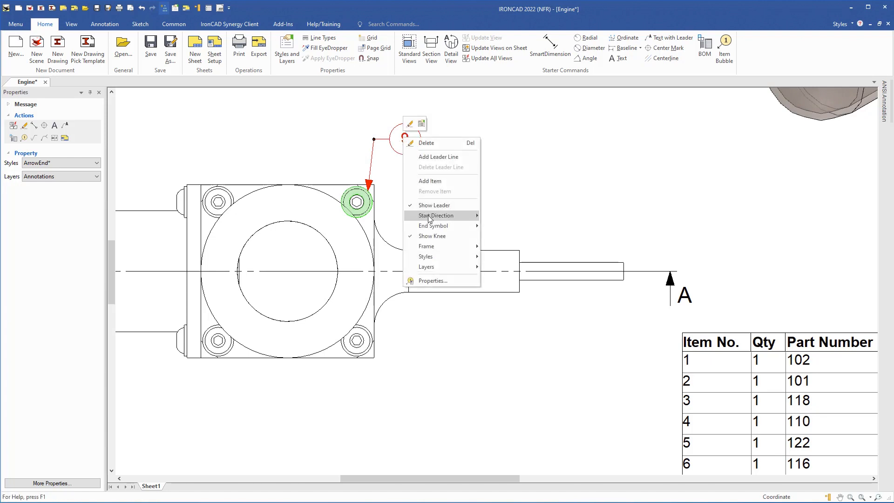
mouse_move(433, 216)
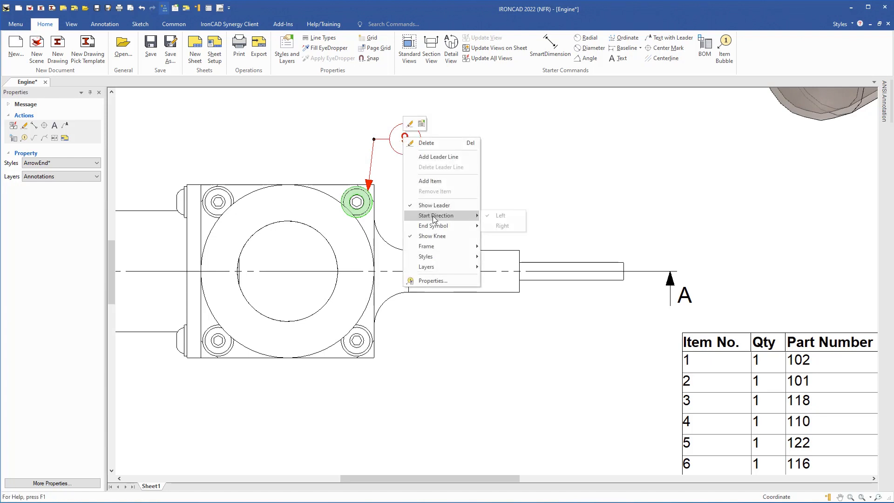
left_click(502, 226)
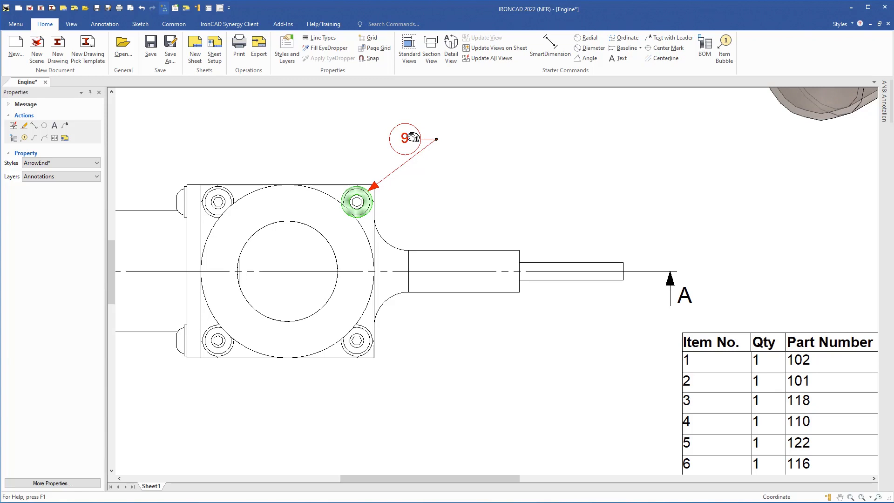
left_click_drag(414, 138, 388, 131)
View the bubble's end symbol choices, and turn its leader knee off and back on
right_click(388, 132)
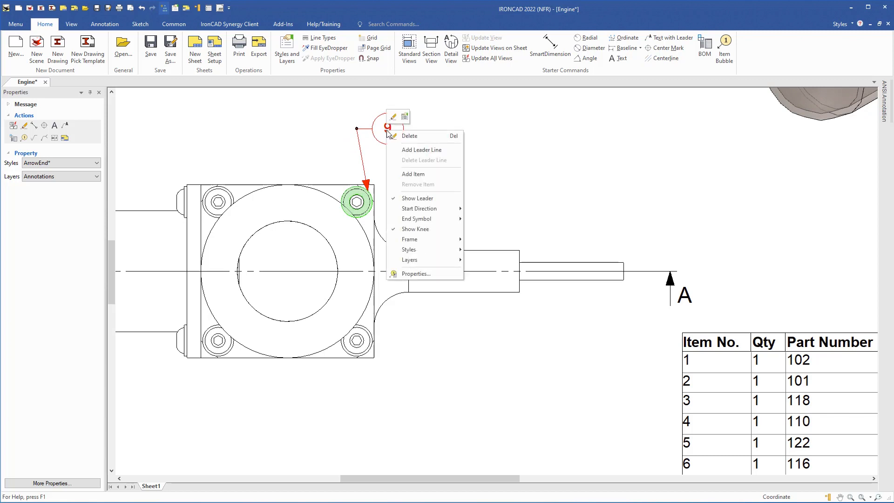
mouse_move(417, 222)
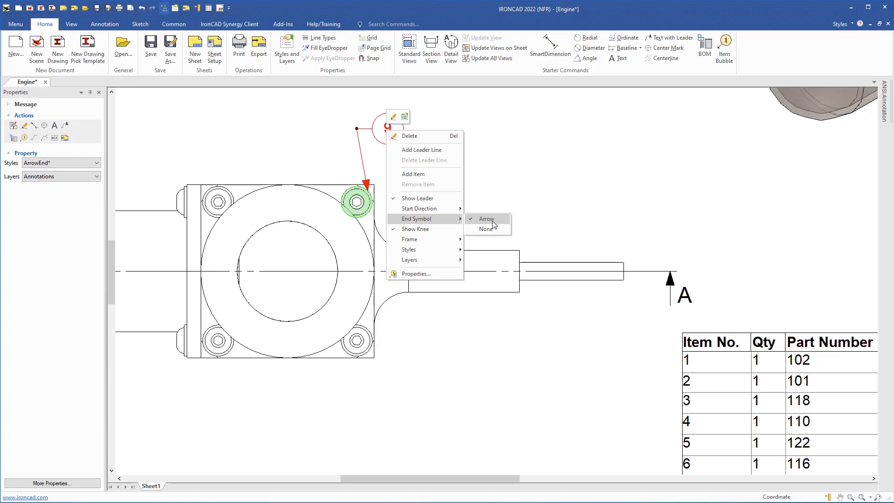
left_click(415, 228)
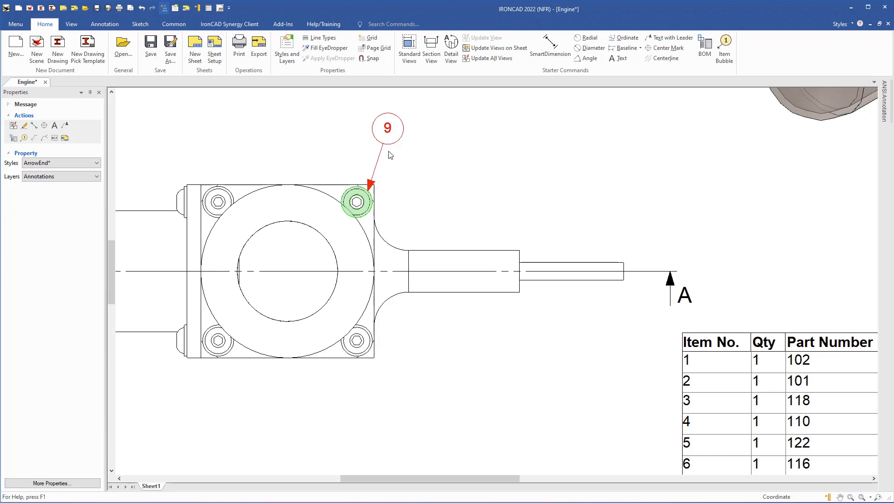
right_click(386, 134)
left_click(412, 234)
Unlock the length and angle of the bubble's leader knee and nudge the knee point slightly
right_click(359, 128)
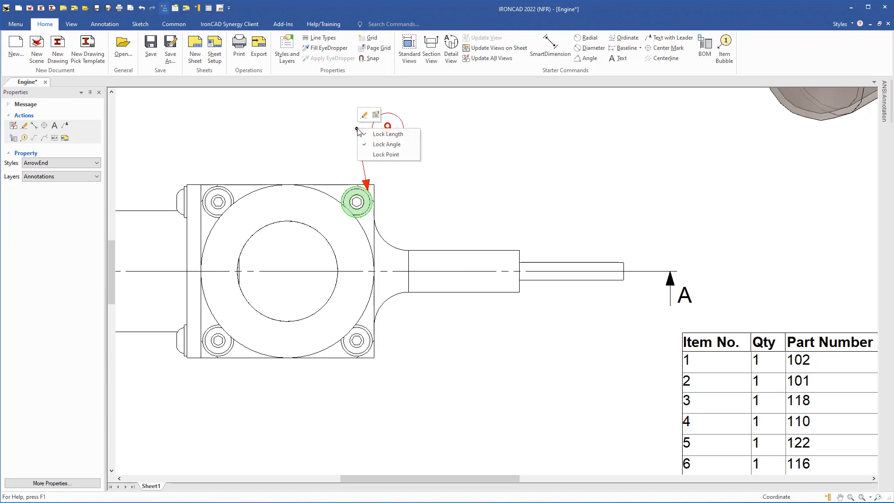
left_click(385, 135)
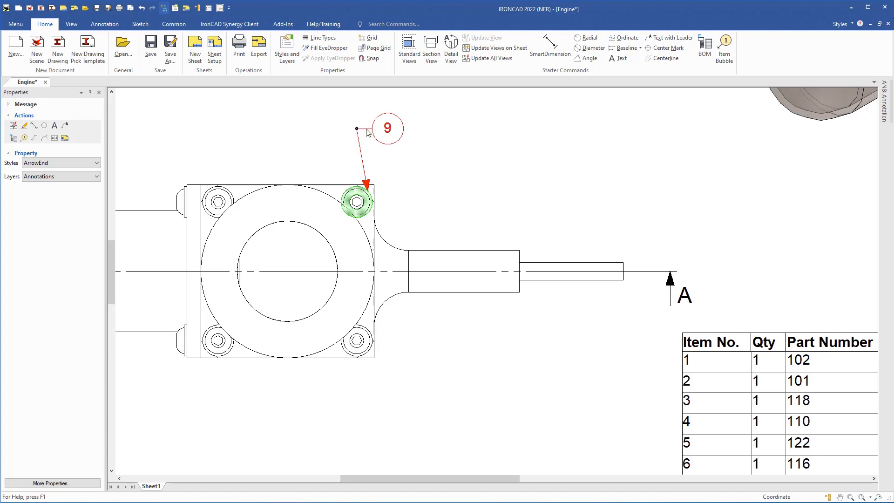
mouse_move(358, 128)
left_mouse_down()
mouse_move(248, 127)
mouse_move(358, 128)
left_mouse_up()
right_click(358, 129)
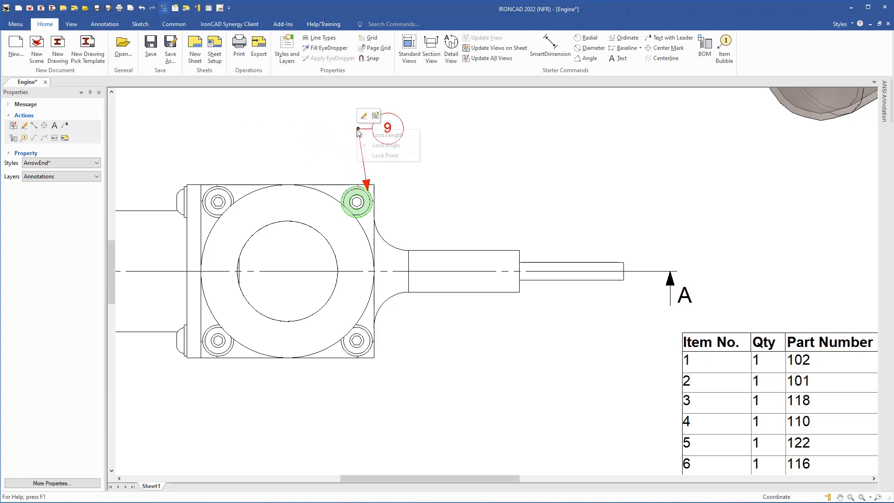
left_click(385, 144)
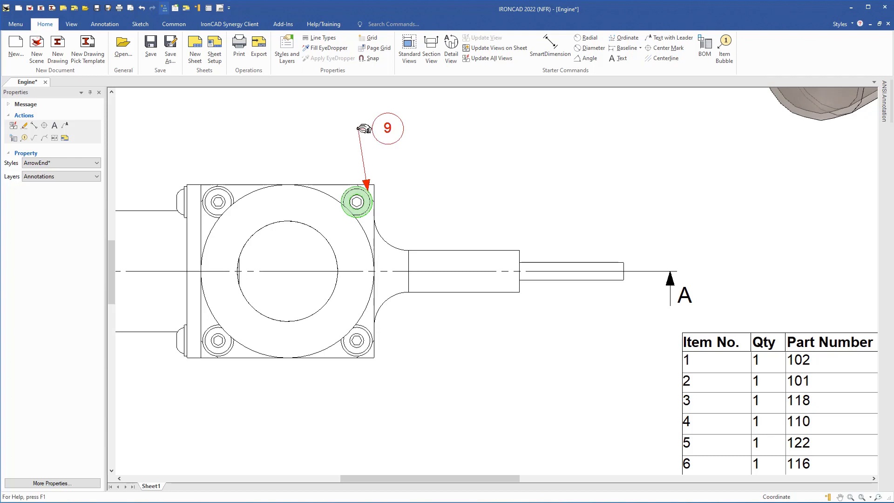
left_click_drag(358, 129, 358, 128)
Lock the length and angle of the bubble's leader knee again
right_click(358, 129)
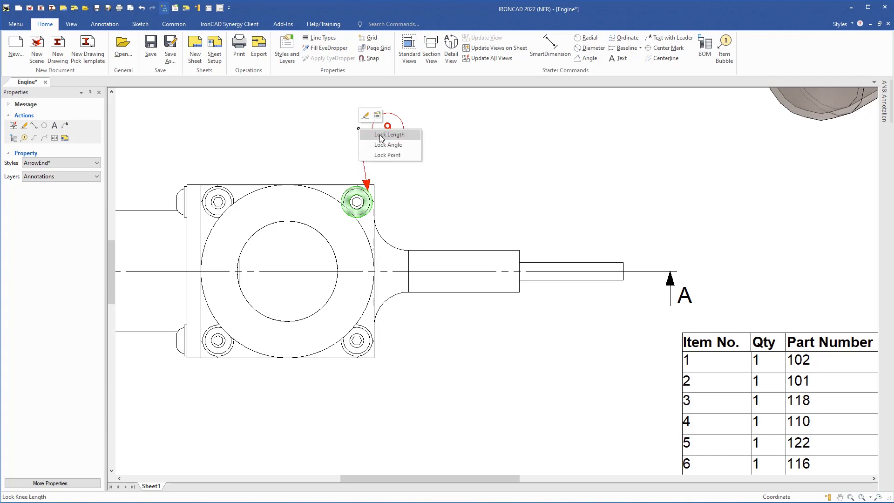
left_click(365, 136)
right_click(360, 130)
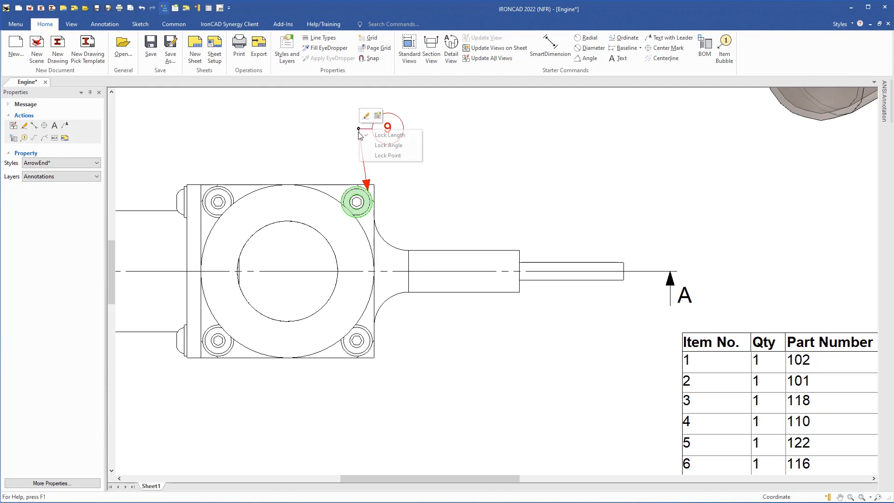
left_click(380, 144)
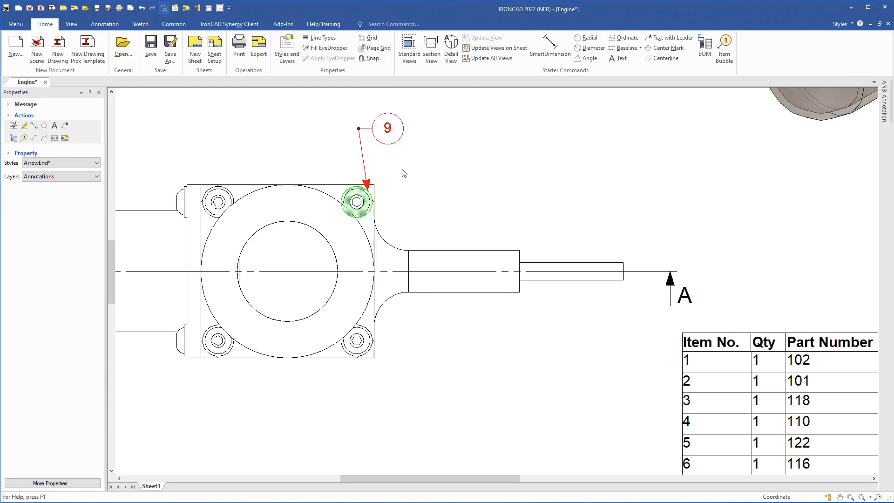
Change the item bubble's frame to Split Circle
right_click(390, 129)
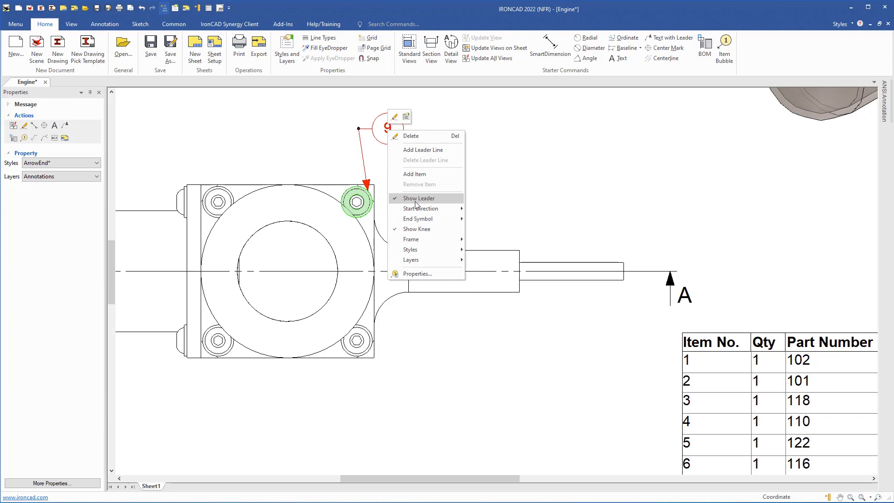
mouse_move(443, 239)
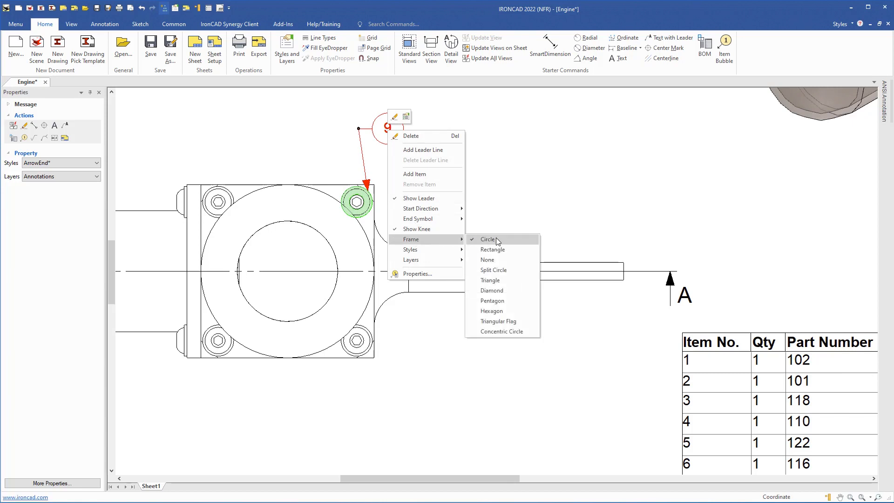
left_click(501, 270)
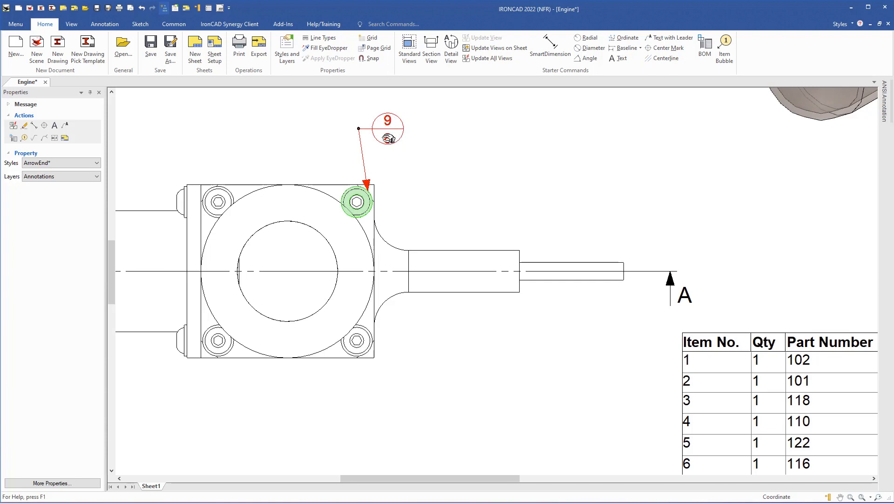
Examine the upper and lower split text associations in the bill of materials properties and cancel the dialog
left_click(716, 380)
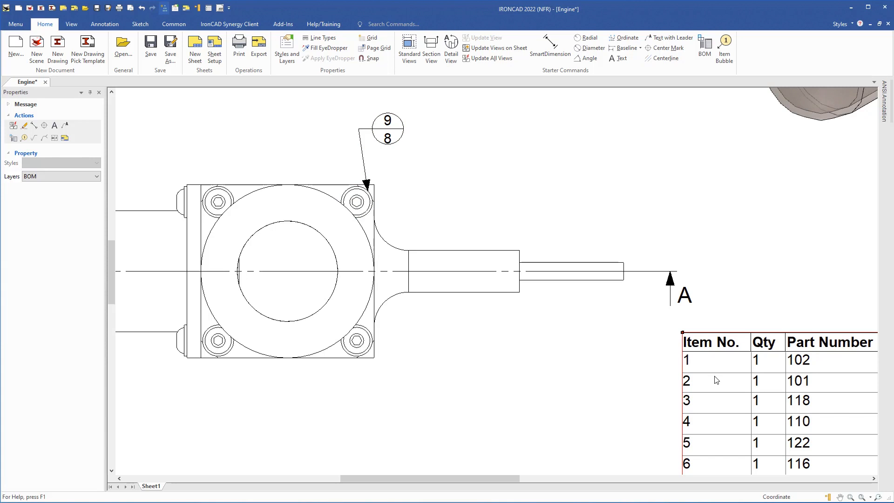
right_click(716, 380)
left_click(742, 370)
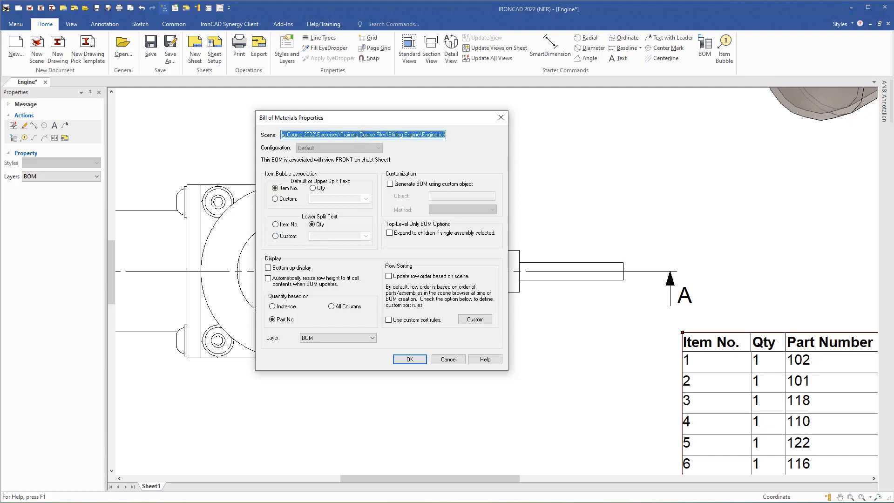
left_click_drag(368, 120, 605, 141)
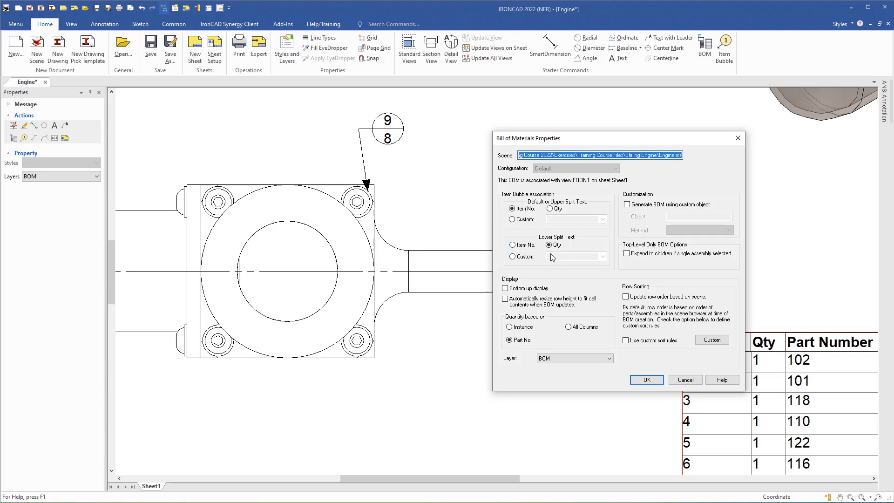
left_click(674, 380)
Set the item bubble's frame back to Circle
right_click(392, 133)
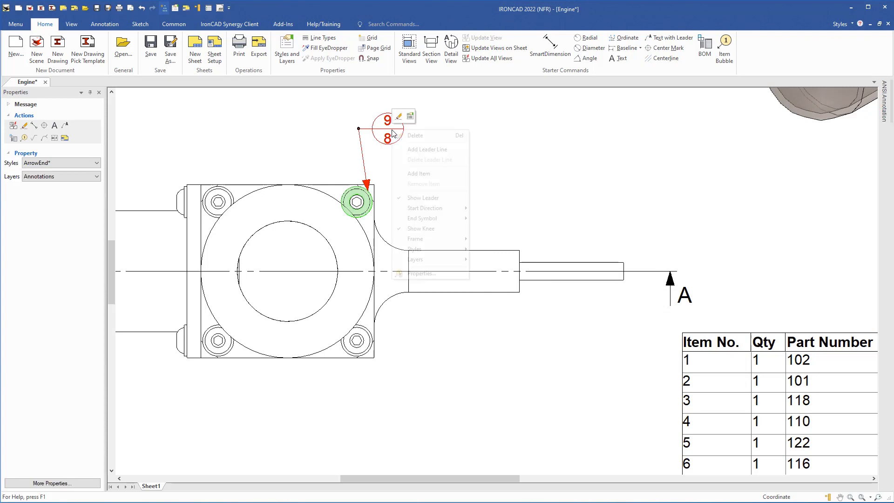
mouse_move(416, 243)
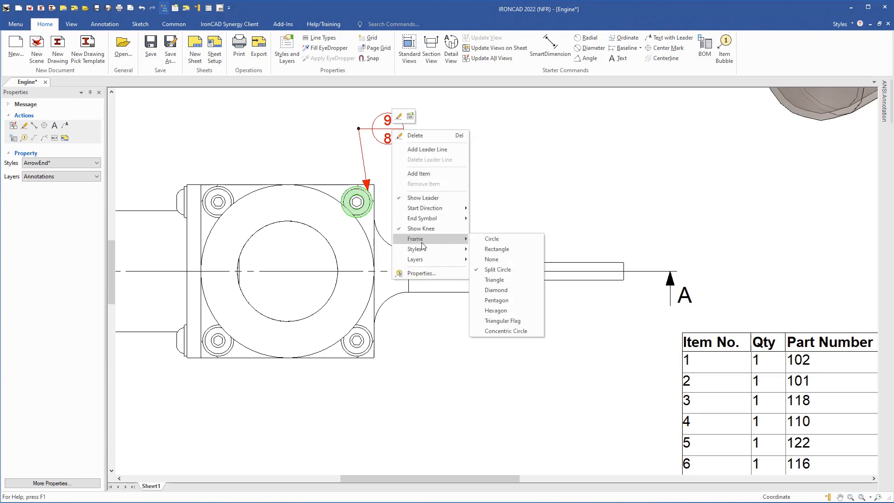
left_click(489, 239)
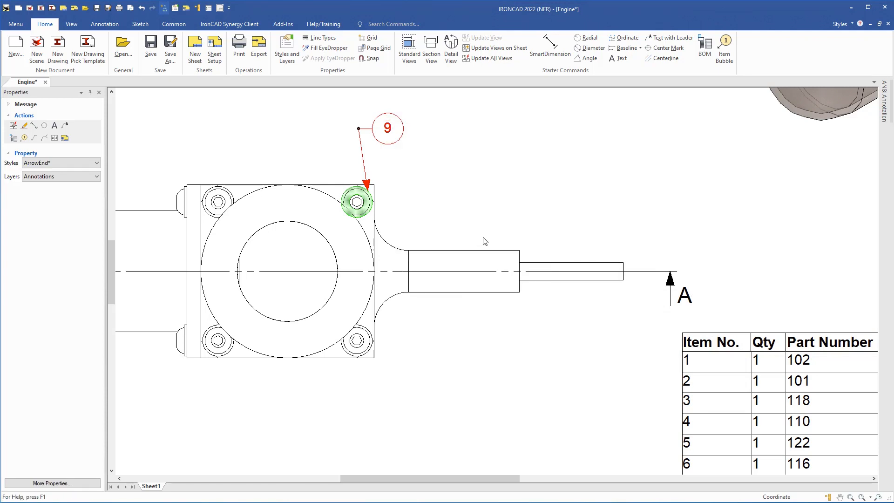
Apply the PointEnd style to the item bubble and move the bubble a little to the right
right_click(387, 135)
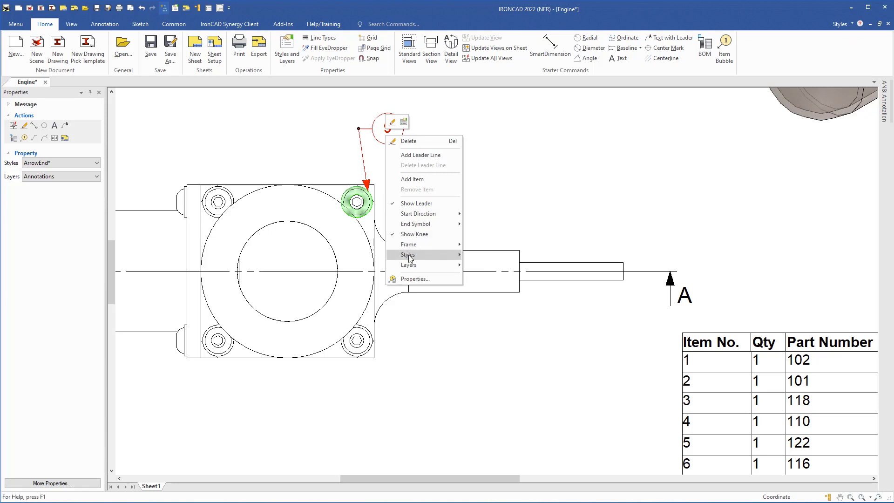
mouse_move(420, 256)
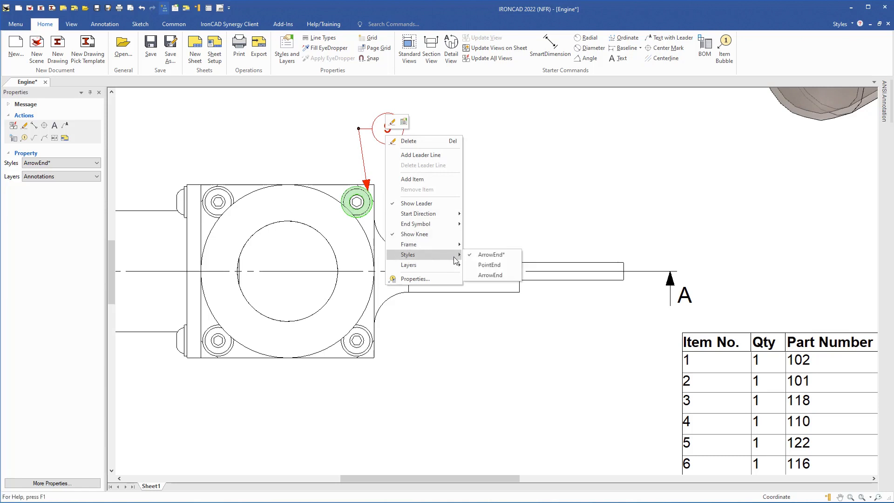
left_click(489, 265)
left_click_drag(393, 130, 429, 133)
Apply the ArrowEnd style to the item bubble
right_click(429, 132)
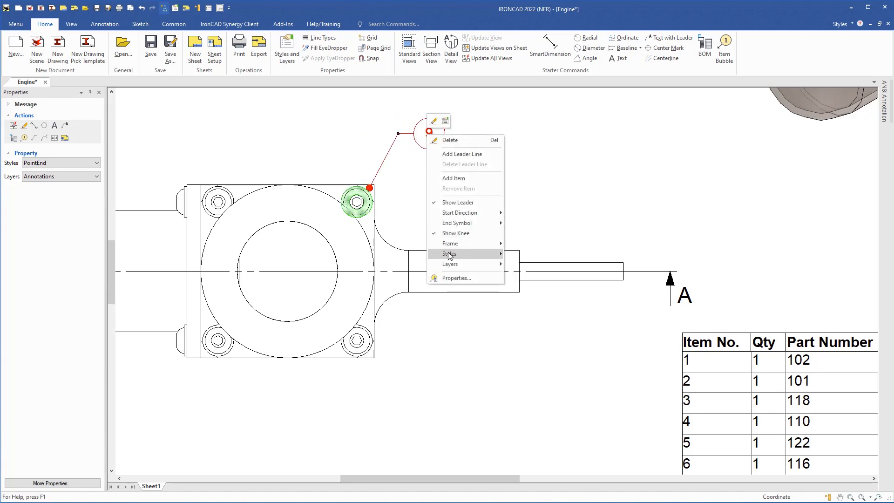
mouse_move(450, 255)
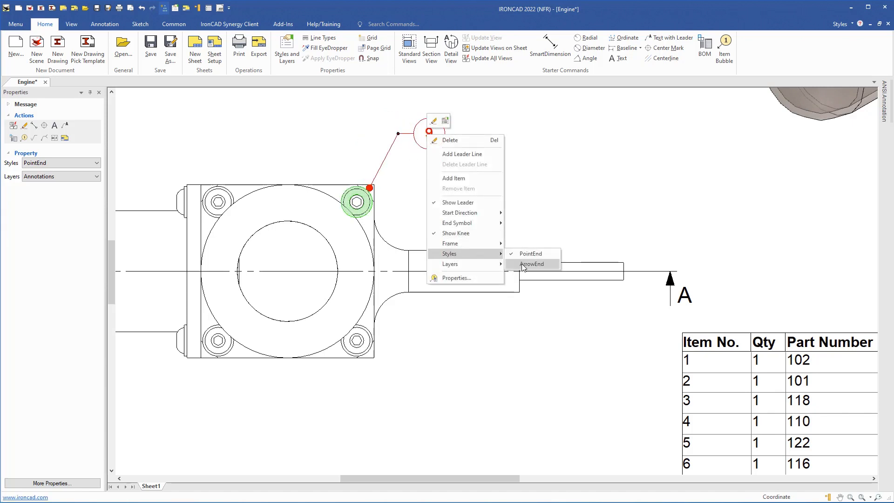
left_click(522, 264)
Examine the custom knee length and bubble geometry options in the properties of item bubble 9, and cancel the dialog
right_click(430, 133)
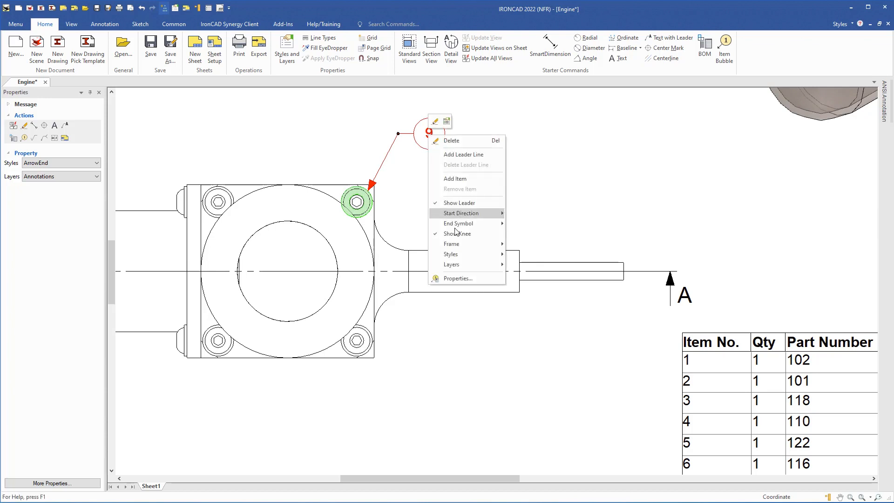
left_click(455, 278)
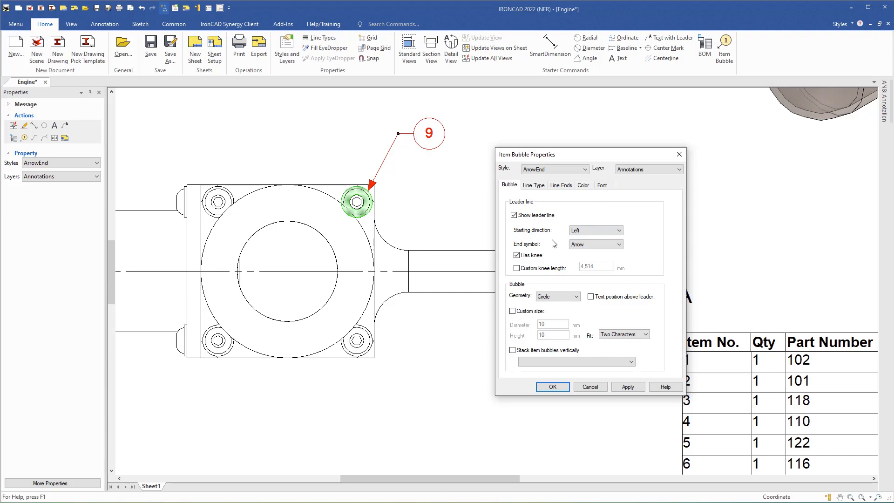
left_click(517, 268)
left_click(595, 268)
left_click_drag(599, 265, 574, 267)
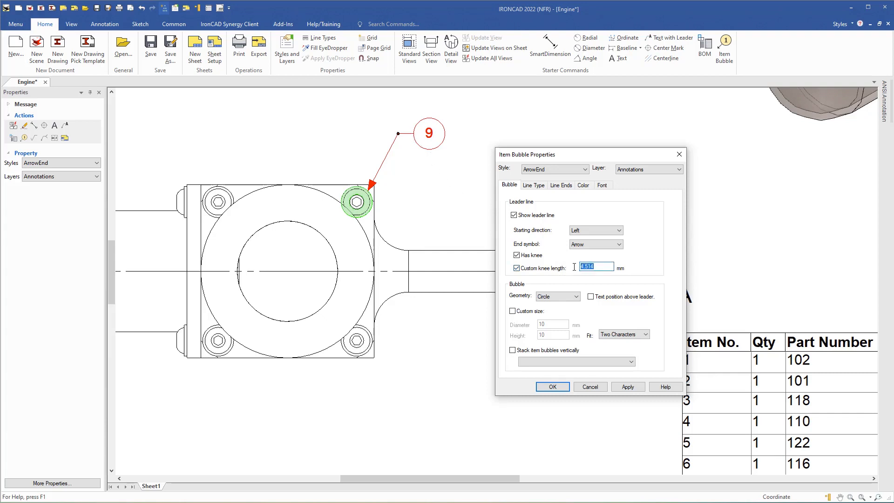
left_click(517, 268)
left_click(576, 296)
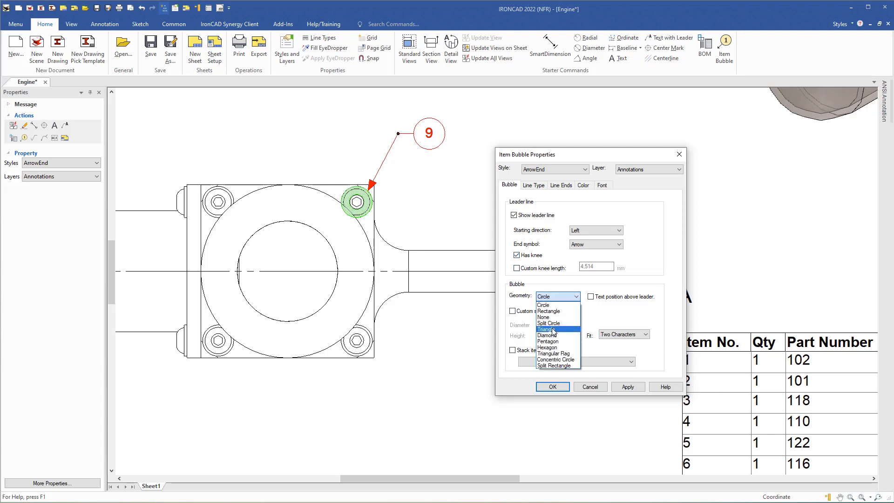
left_click(577, 298)
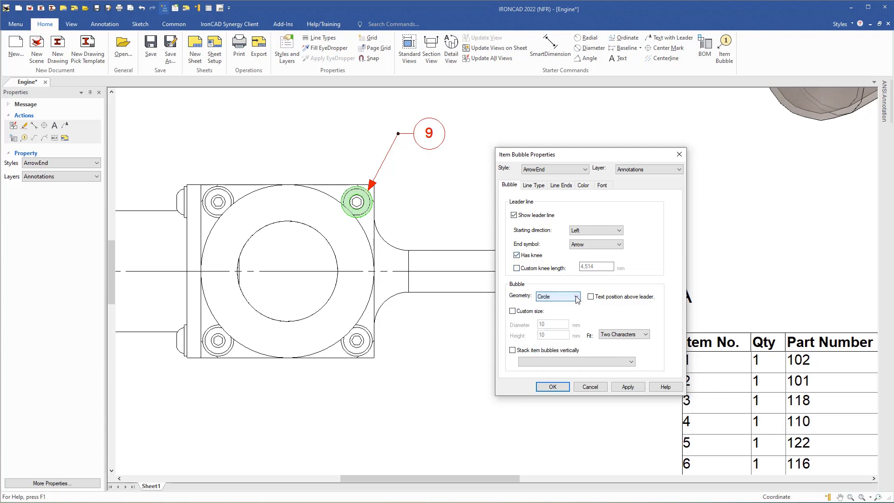
left_click(591, 387)
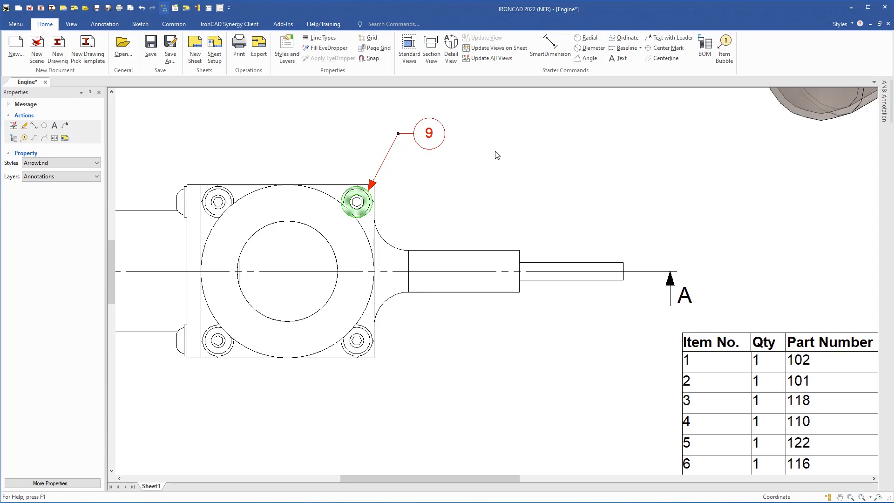
Examine the available styles and default style choices for Item Bubbles in Styles, Layers and Defaults, and close the dialog without changes
middle_click_drag(495, 159, 467, 286)
scroll(470, 275, "down", 5)
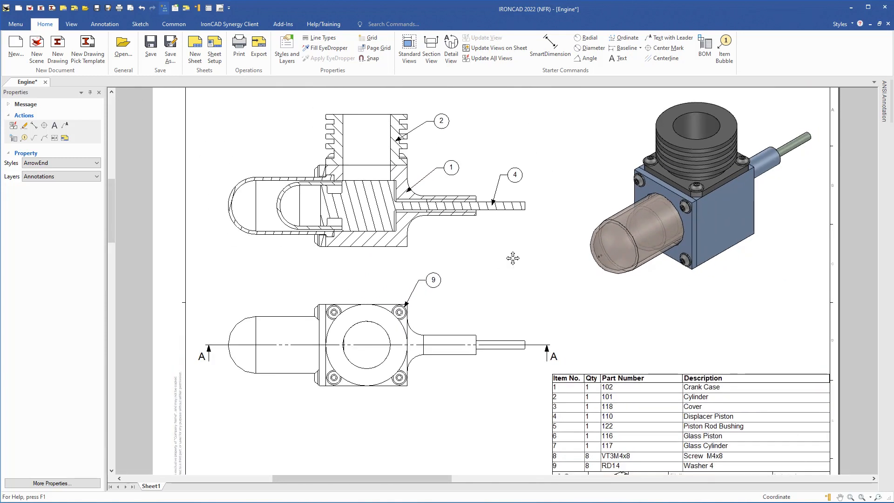
middle_click_drag(512, 256, 481, 304)
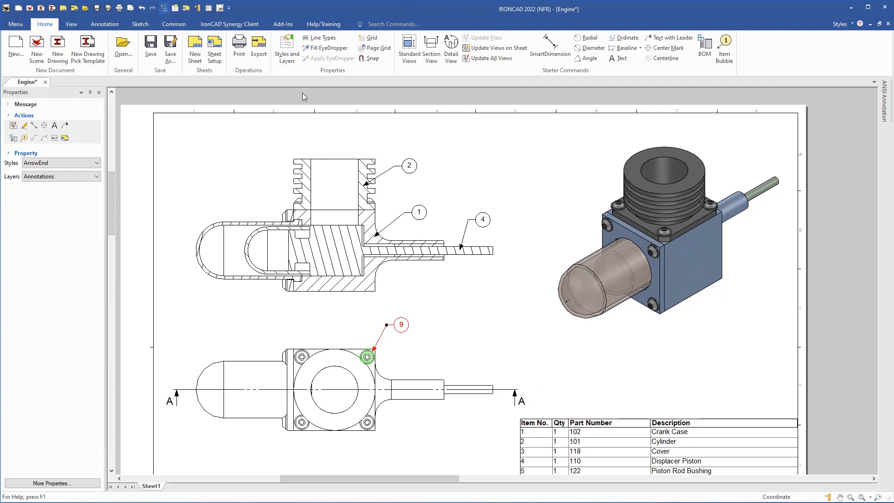
left_click(289, 42)
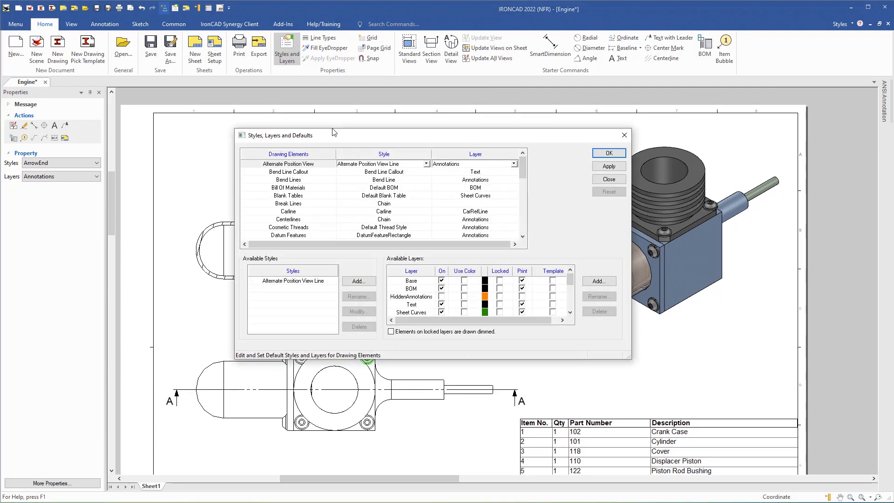
left_click(295, 163)
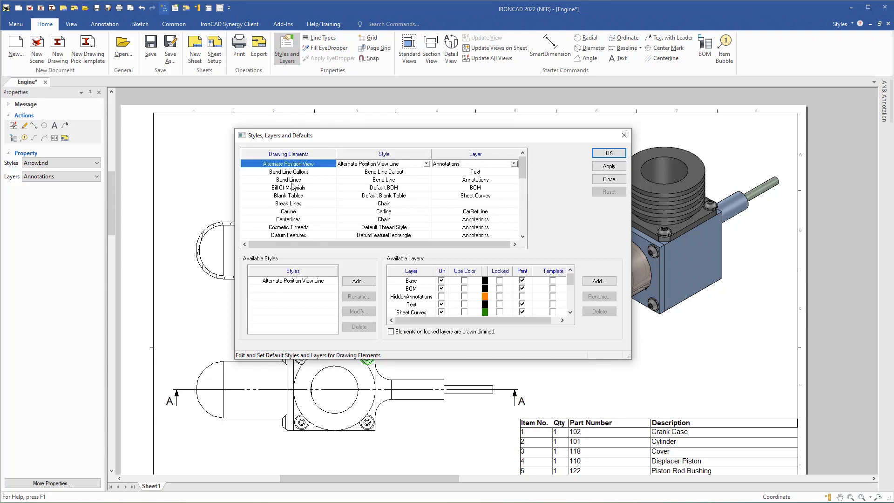
left_click_drag(524, 172, 524, 201)
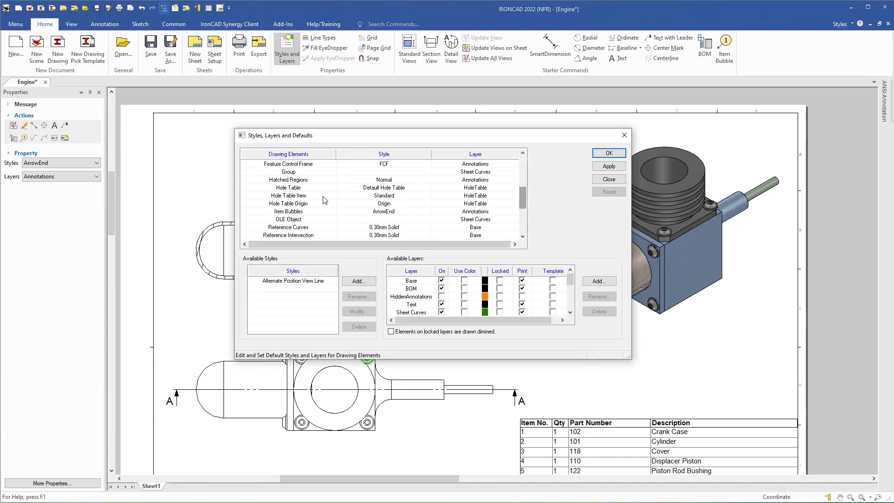
left_click(287, 212)
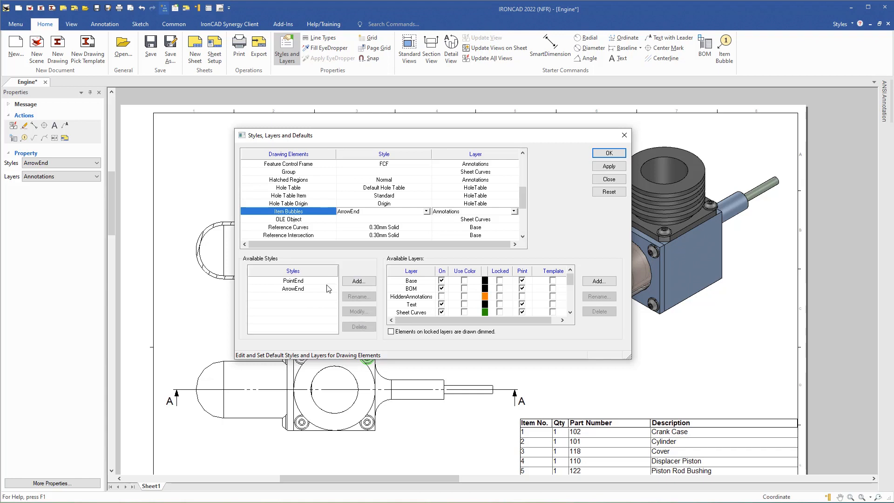
left_click(426, 212)
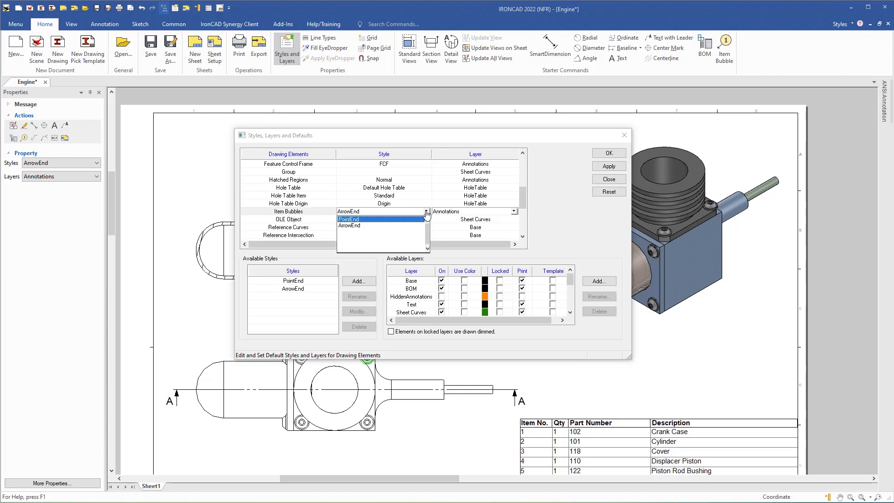
left_click(546, 226)
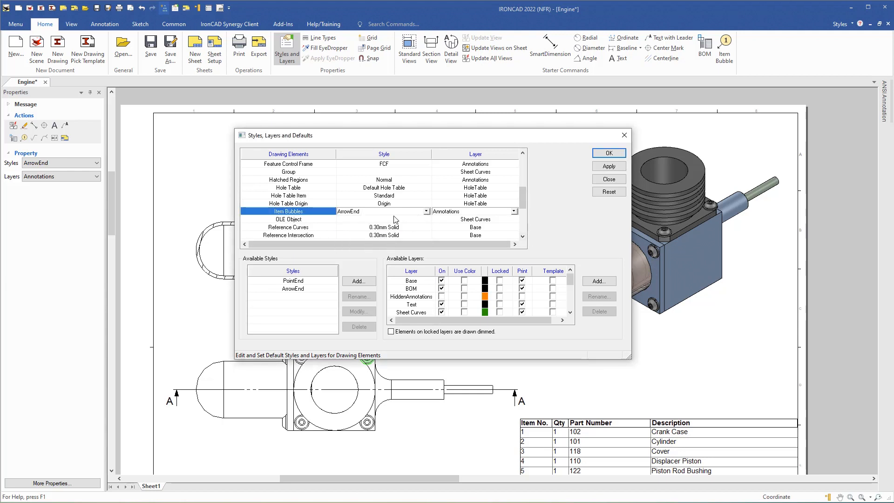
left_click(600, 180)
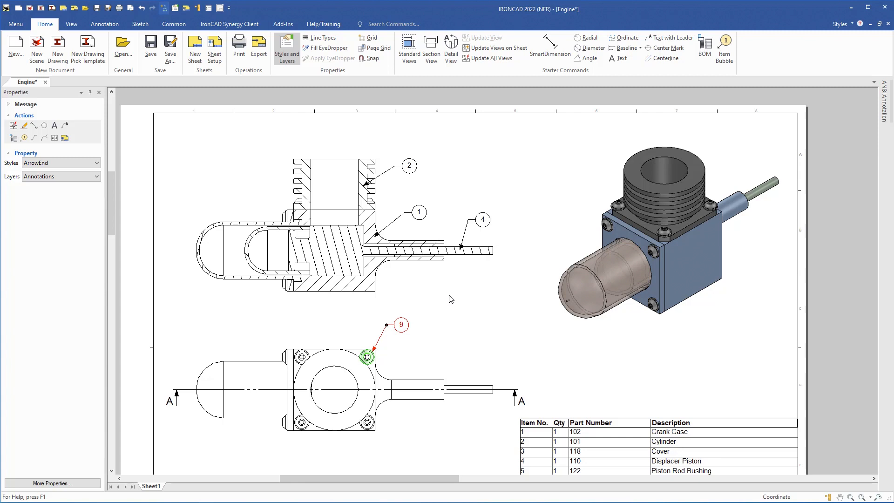
scroll(449, 292, "down", 1)
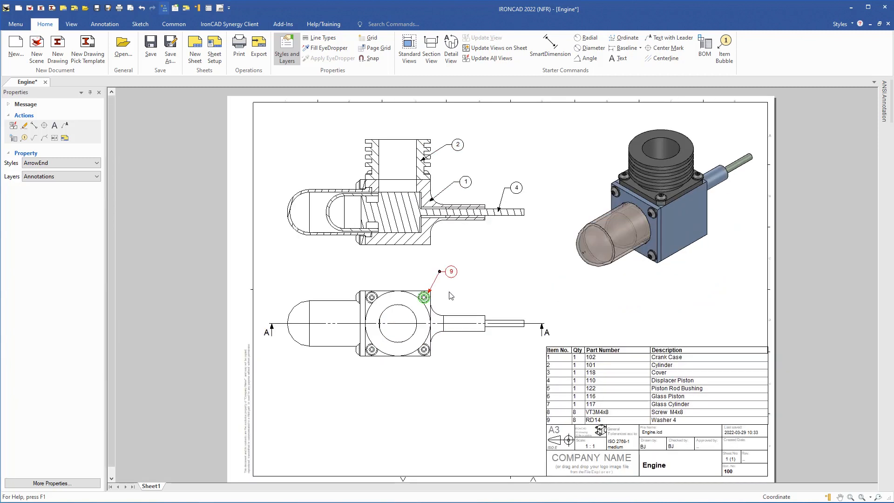